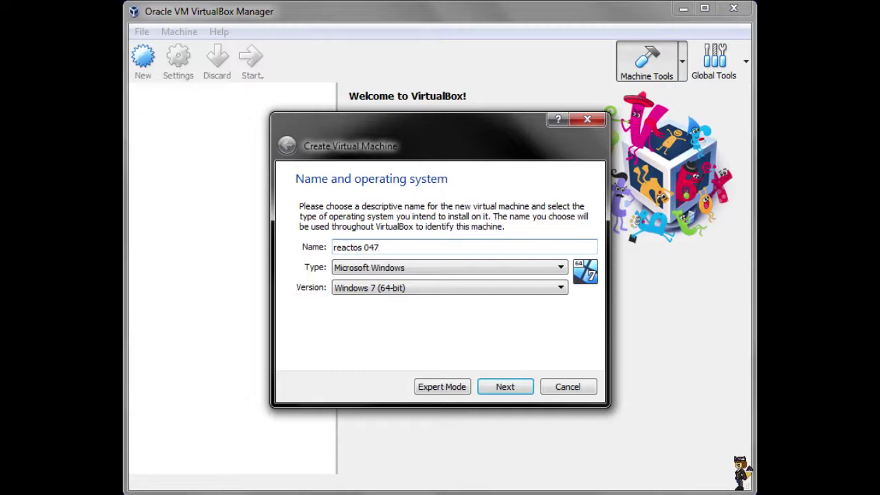
# Step: Set the new virtual machine's type to Other, its version to Other/Unknown and its memory to 2048 MB
pyautogui.click(450, 267)
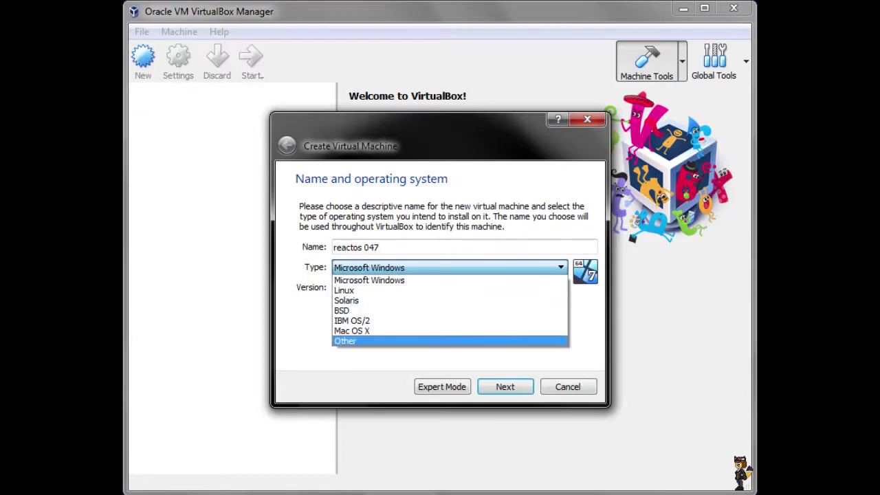
pyautogui.click(450, 341)
pyautogui.click(450, 287)
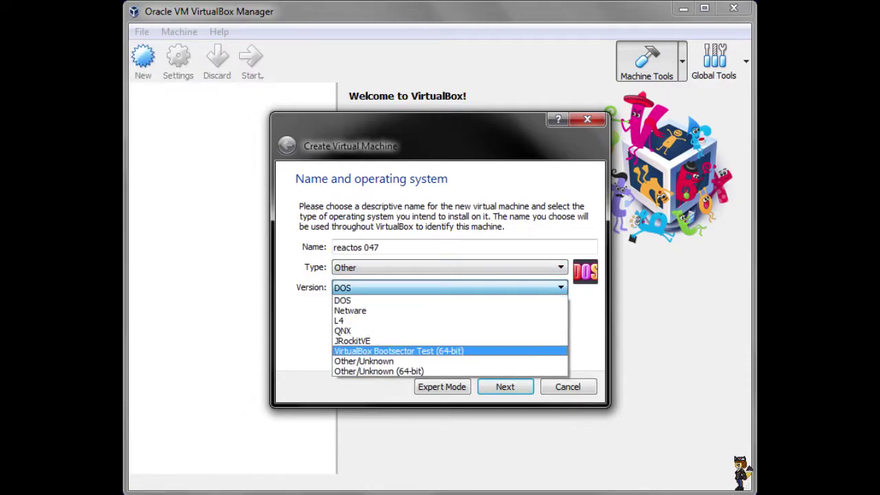
pyautogui.click(450, 361)
pyautogui.click(506, 386)
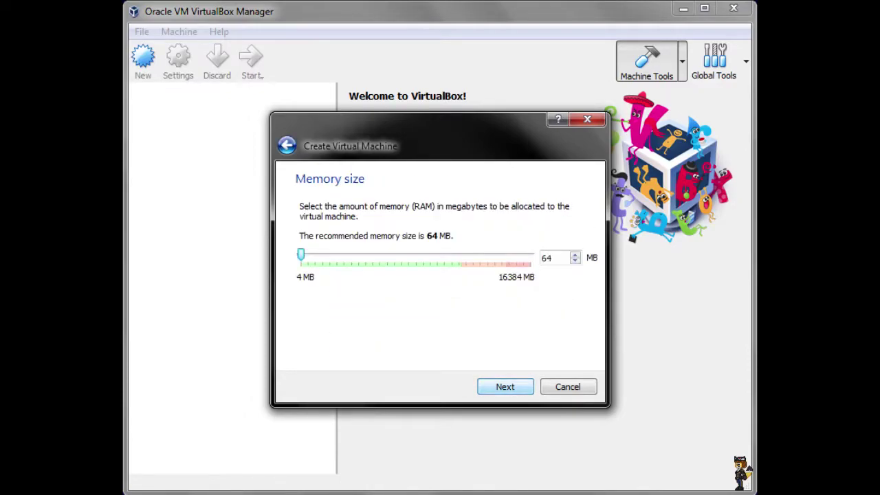
pyautogui.moveTo(301, 255); pyautogui.dragTo(329, 255)
pyautogui.click(505, 387)
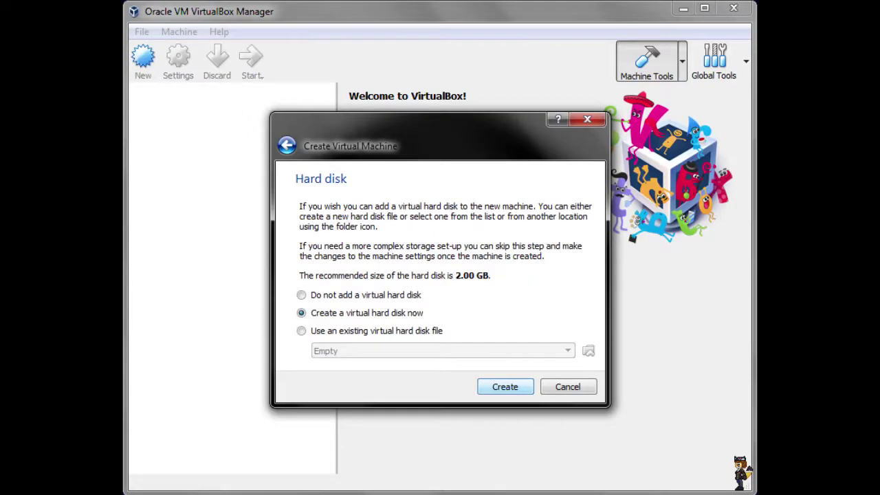
# Step: Create a new VDI virtual hard disk for the machine, increasing its size, and finish creating the machine
pyautogui.press('Return')
pyautogui.press('Return')
pyautogui.press('Down')
pyautogui.press('Return')
pyautogui.moveTo(401, 272); pyautogui.dragTo(414, 273)
pyautogui.press('Right')
pyautogui.press('Right')
pyautogui.press('Right')
pyautogui.press('Return')
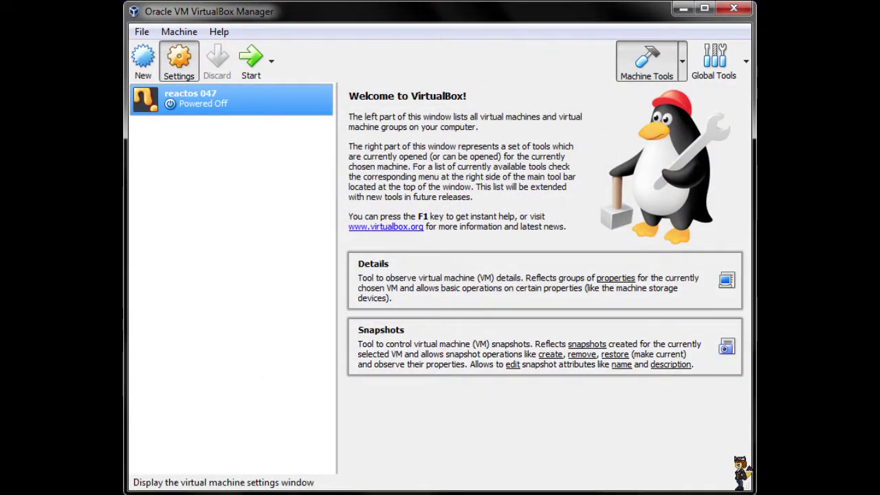
# Step: Set the video memory of the reactos 047 machine to 64 MB in its display settings
pyautogui.click(179, 60)
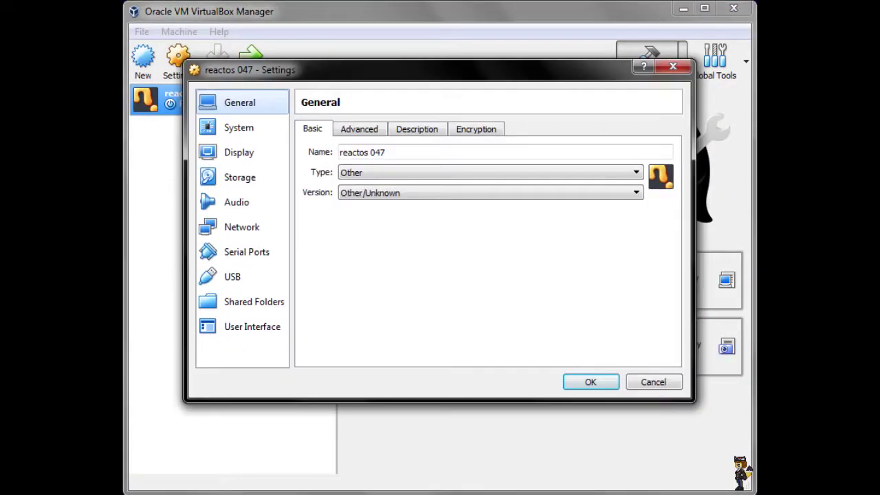
pyautogui.click(239, 128)
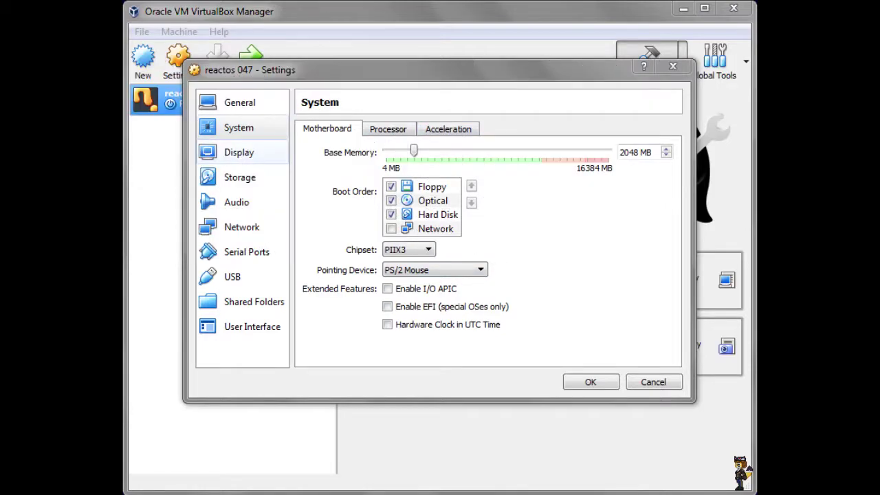
pyautogui.click(238, 152)
pyautogui.moveTo(381, 151); pyautogui.dragTo(493, 151)
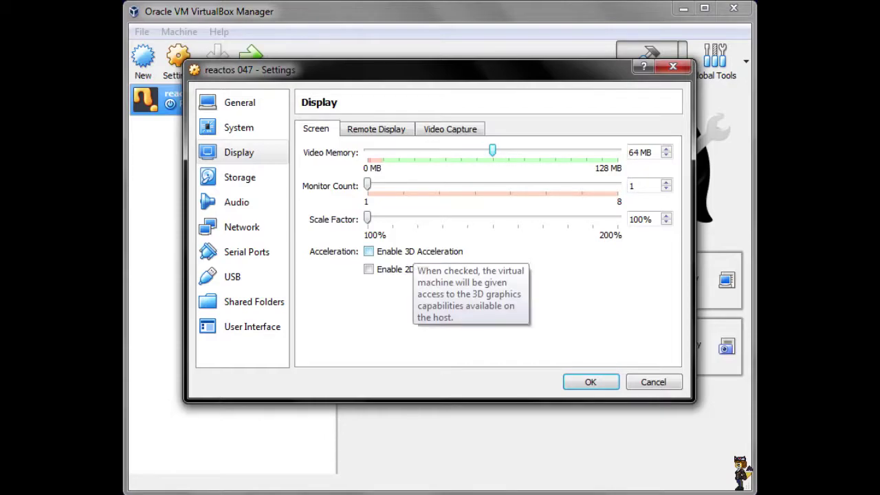
# Step: Load ReactOS-0.4.7.iso into the machine's empty optical drive on the IDE controller
pyautogui.click(239, 177)
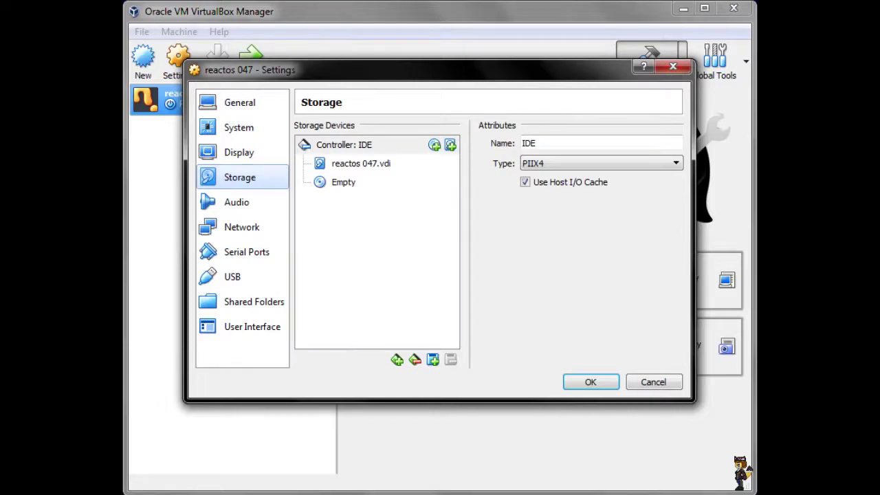
pyautogui.click(344, 182)
pyautogui.click(674, 143)
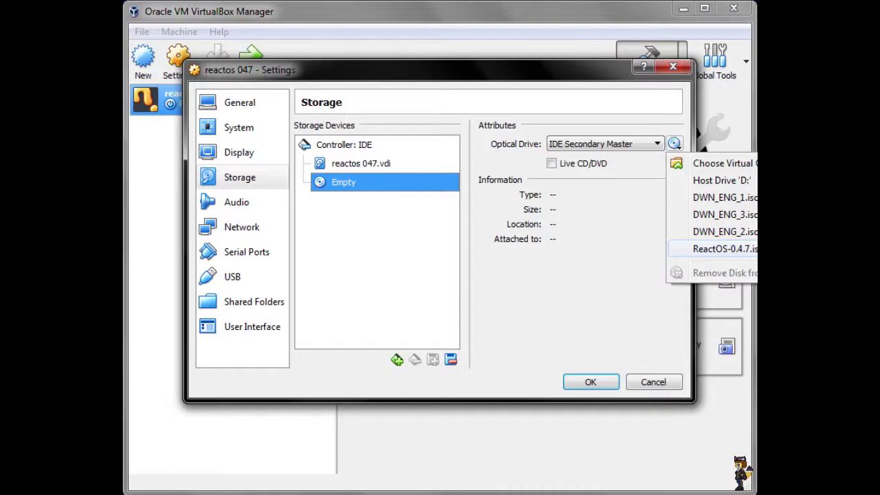
pyautogui.click(550, 69)
pyautogui.moveTo(550, 70); pyautogui.dragTo(407, 68)
pyautogui.click(531, 143)
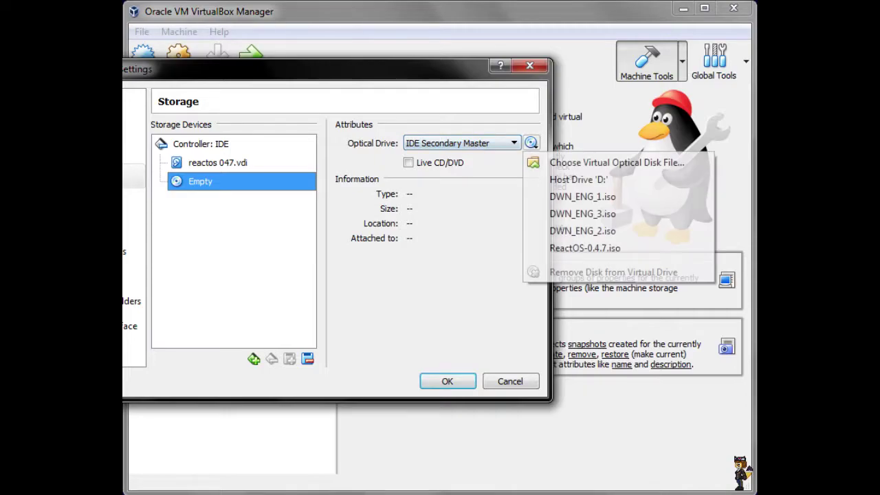
pyautogui.click(584, 248)
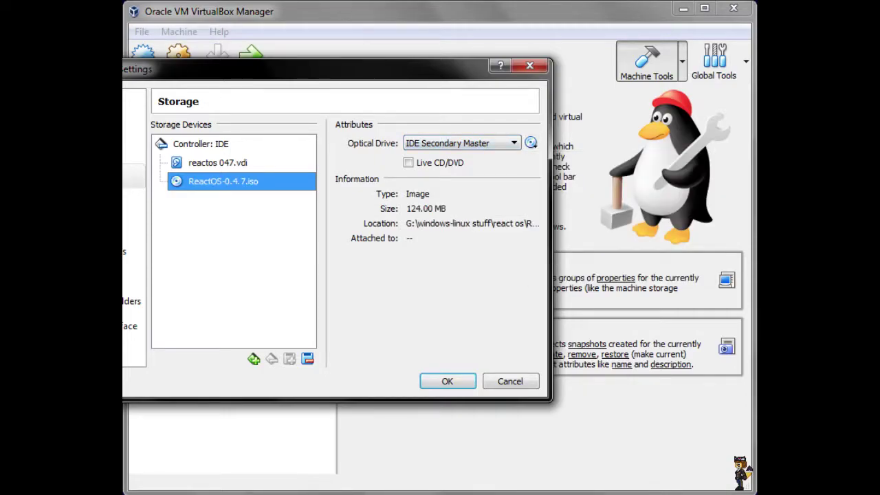
pyautogui.moveTo(385, 69); pyautogui.dragTo(512, 72)
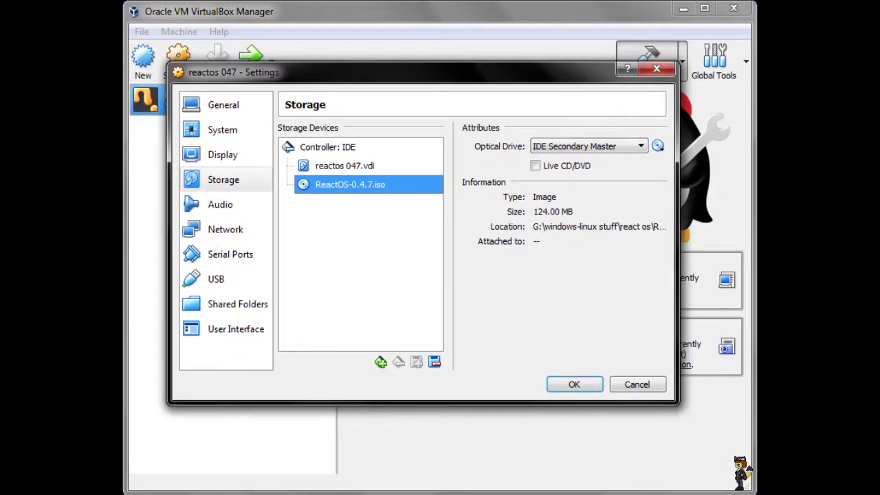
# Step: Add a shared folder to the machine with C:\react os shared as its path
pyautogui.click(220, 205)
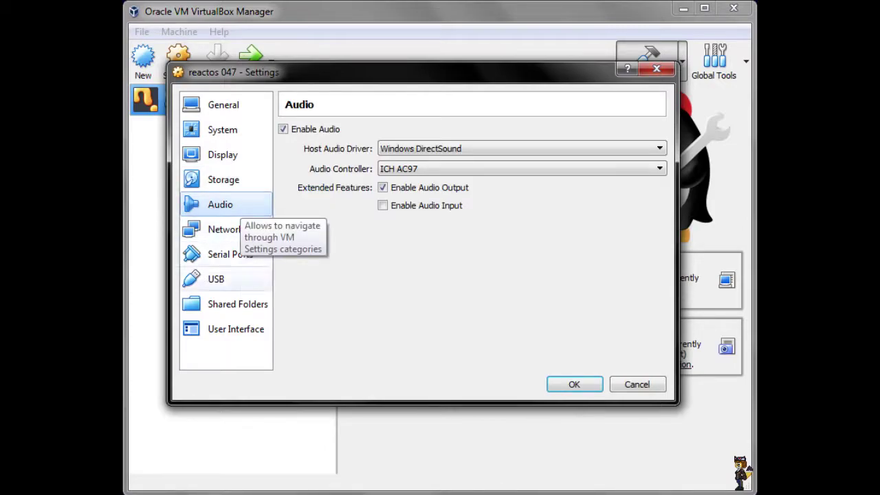
pyautogui.click(238, 304)
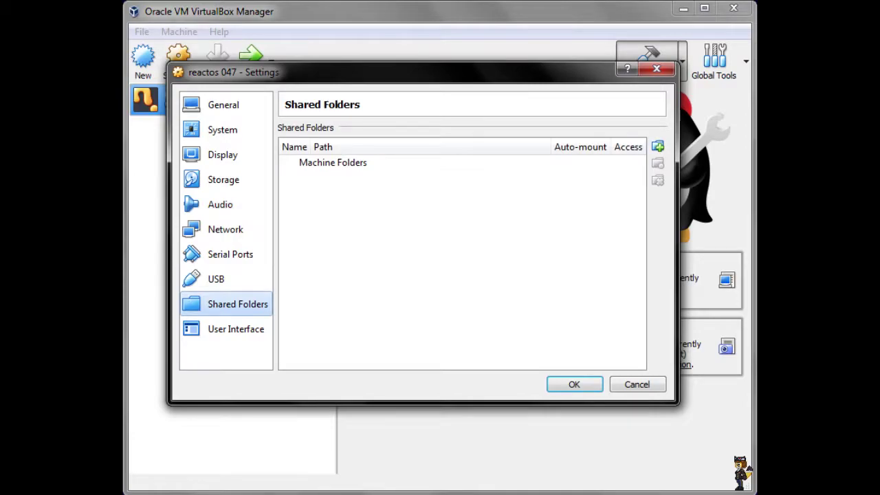
pyautogui.click(658, 147)
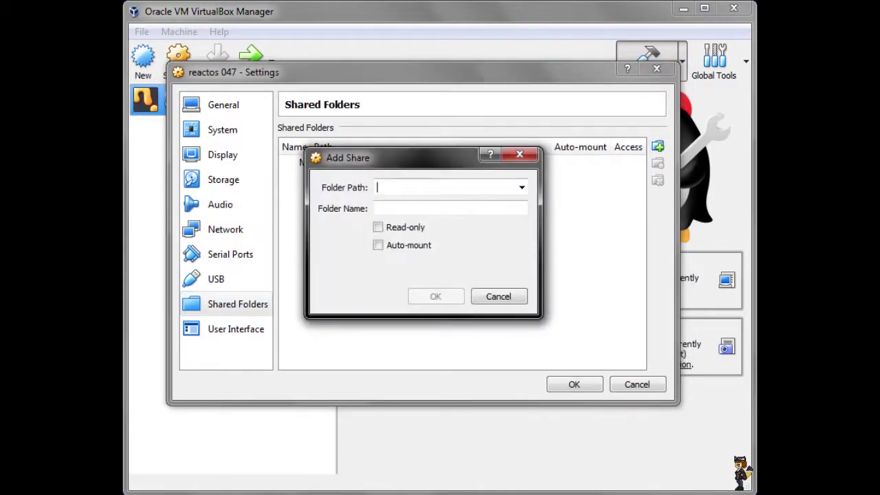
pyautogui.click(522, 187)
pyautogui.click(412, 214)
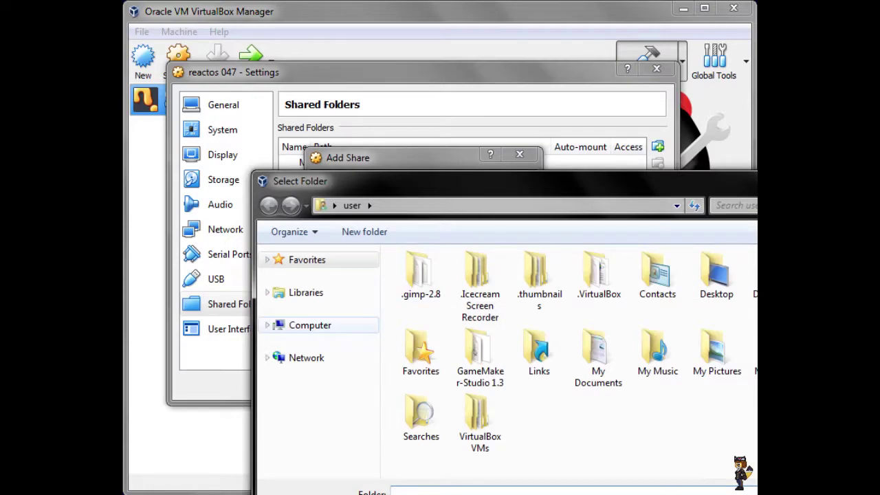
pyautogui.click(309, 325)
pyautogui.doubleClick(454, 293)
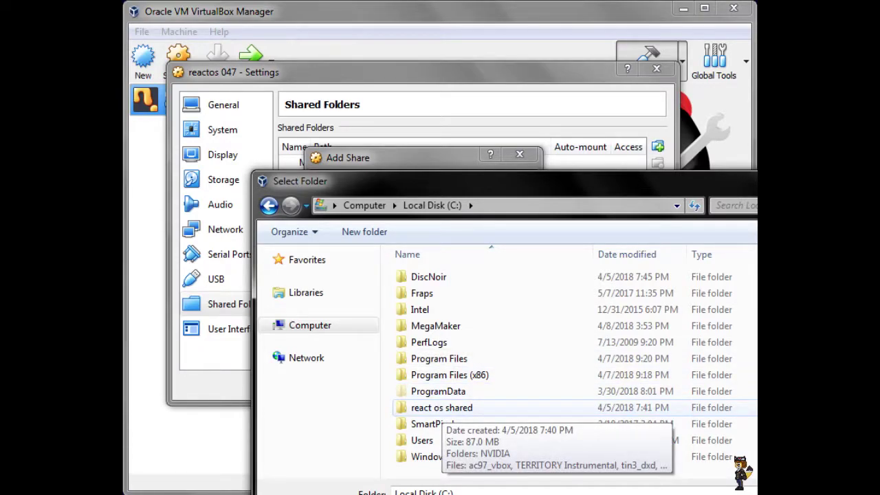
pyautogui.click(442, 409)
pyautogui.moveTo(459, 181); pyautogui.dragTo(411, 107)
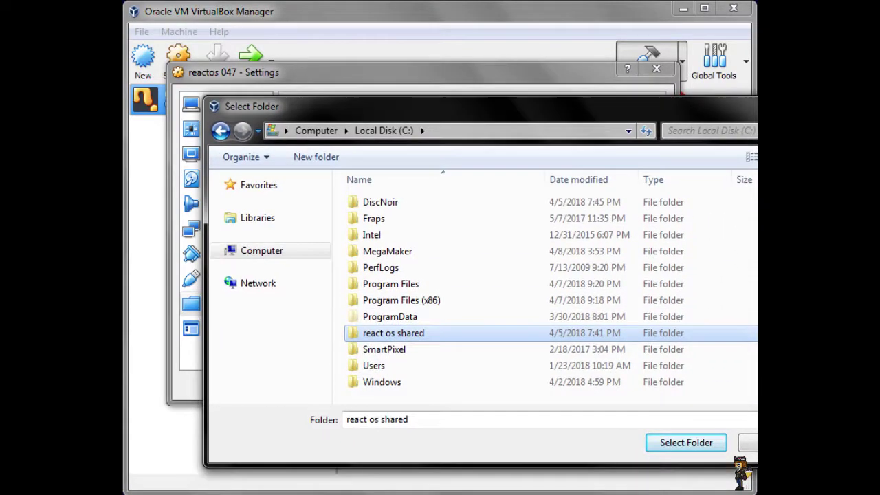
pyautogui.click(686, 442)
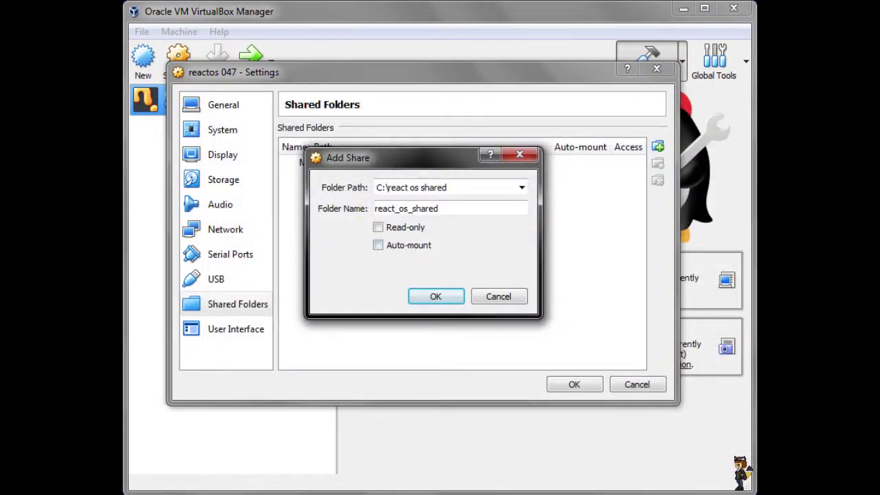
# Step: Enable auto-mount for the react_os_shared folder and save the machine settings
pyautogui.click(378, 245)
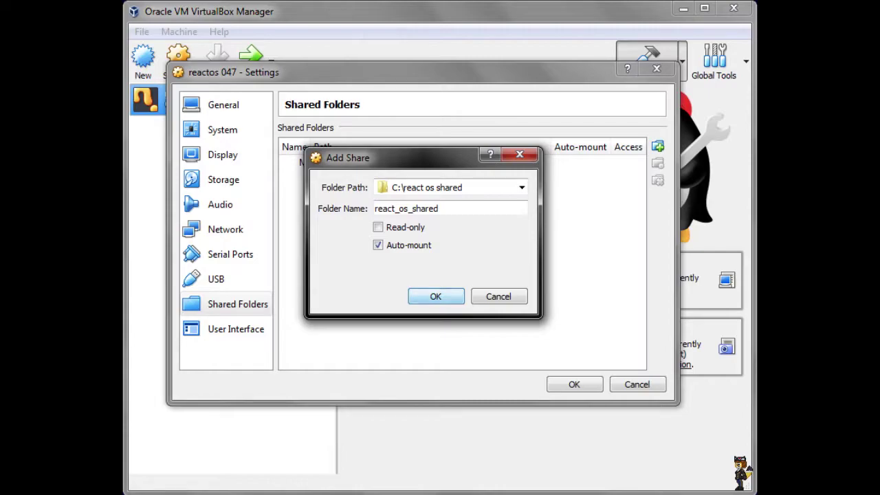
pyautogui.click(436, 297)
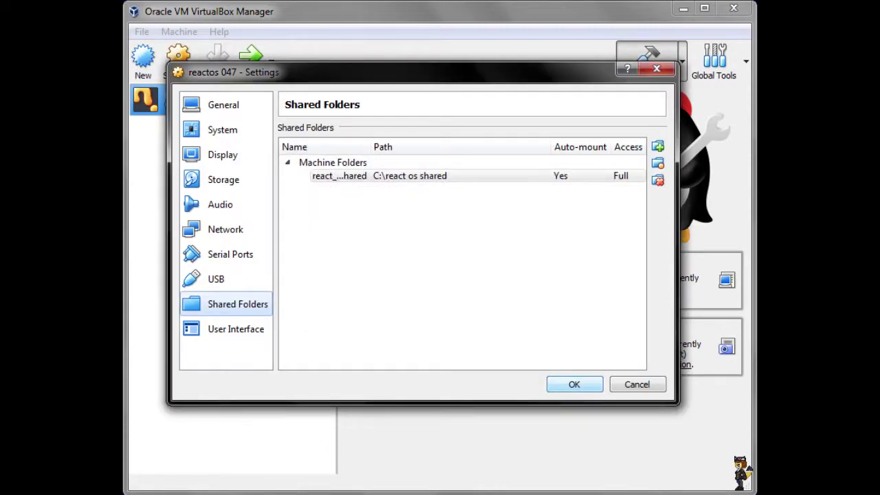
pyautogui.click(575, 384)
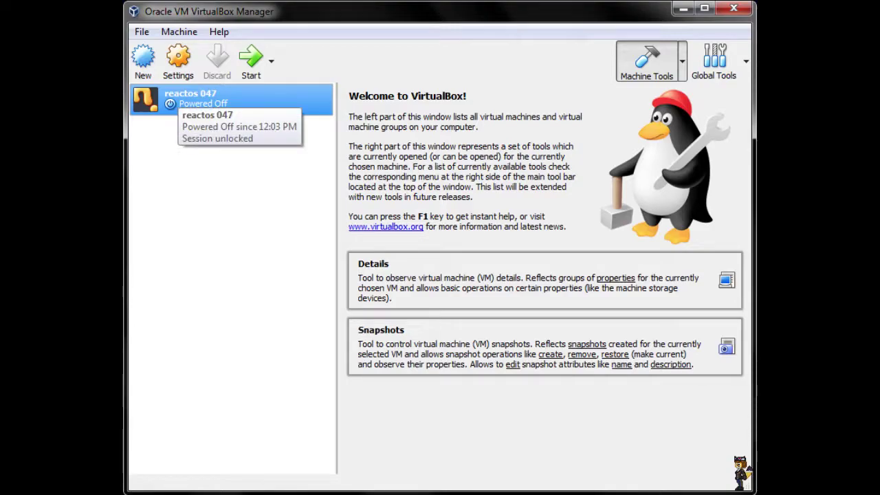
# Step: Start the reactos 047 machine and complete the ReactOS Setup Wizard with the default options
pyautogui.doubleClick(176, 95)
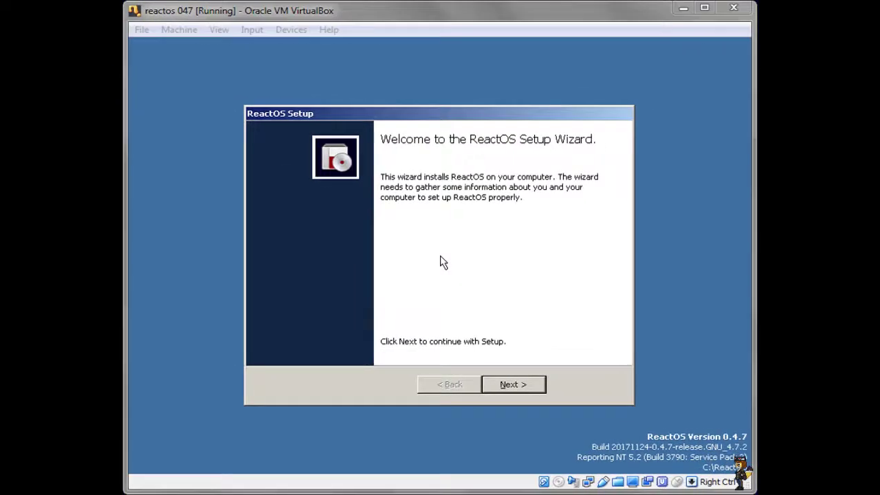
pyautogui.click(514, 385)
pyautogui.click(514, 384)
pyautogui.click(513, 385)
pyautogui.click(513, 385)
pyautogui.click(514, 385)
pyautogui.click(513, 385)
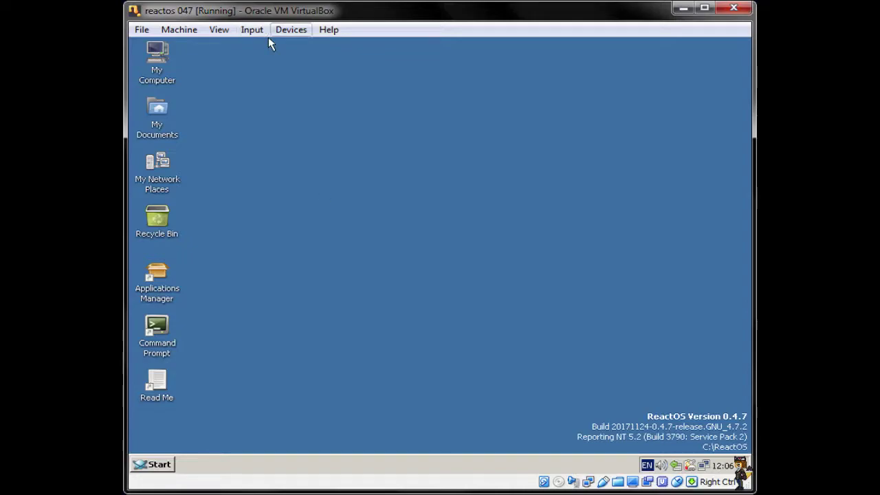
# Step: Insert the Guest Additions CD image and run VBoxWindowsAdditions.exe from the D: drive in ReactOS
pyautogui.click(292, 29)
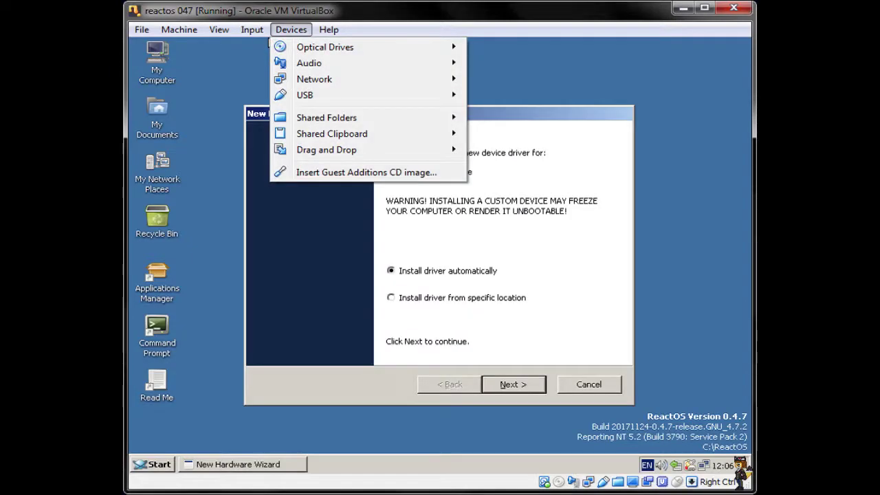
pyautogui.click(367, 172)
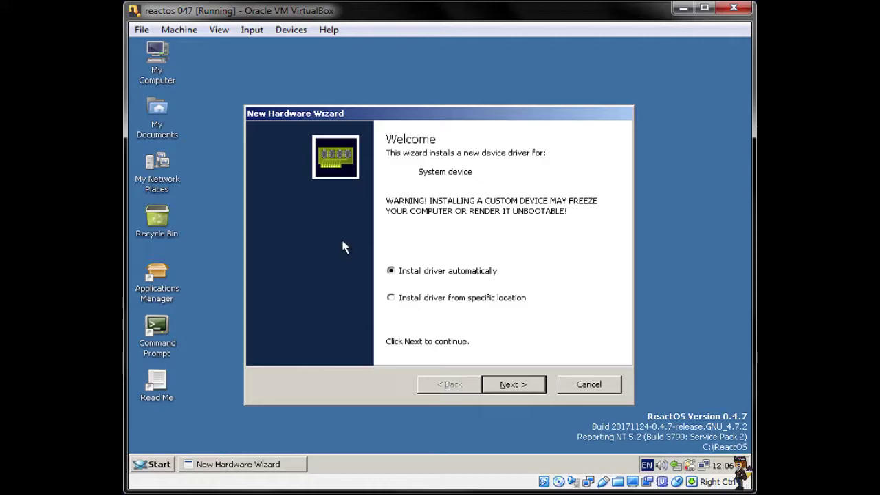
pyautogui.doubleClick(152, 54)
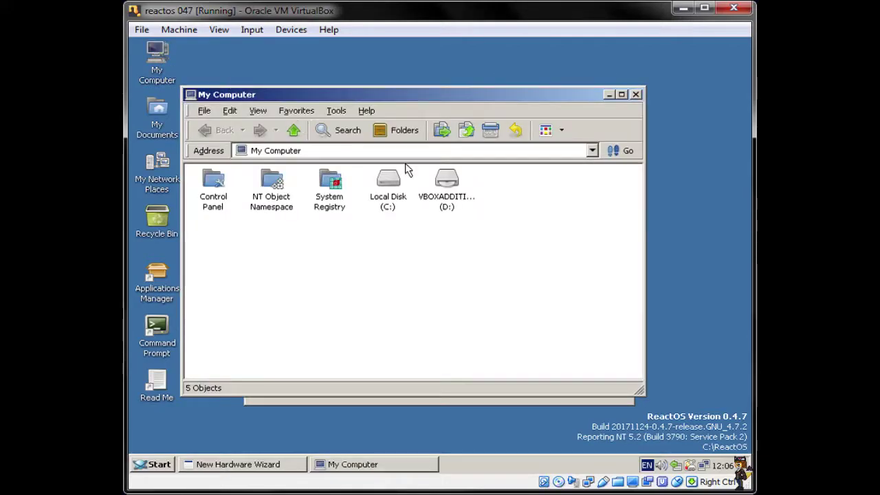
pyautogui.doubleClick(443, 180)
pyautogui.click(446, 235)
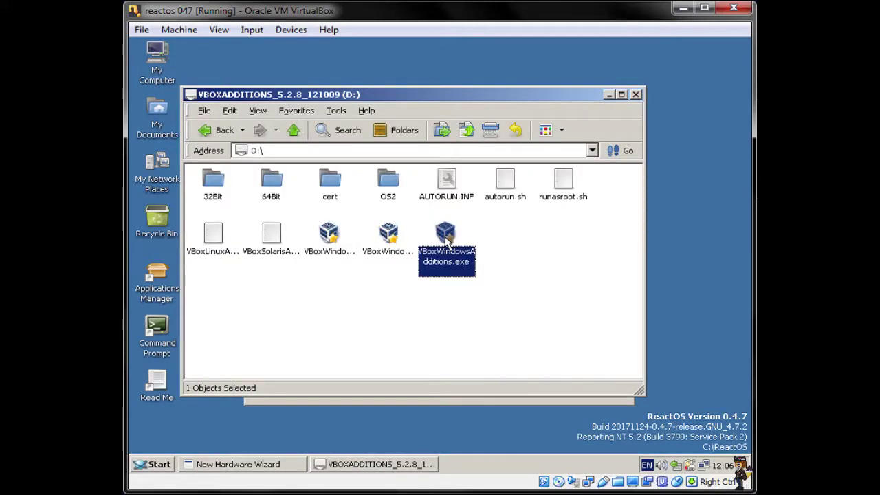
pyautogui.doubleClick(446, 241)
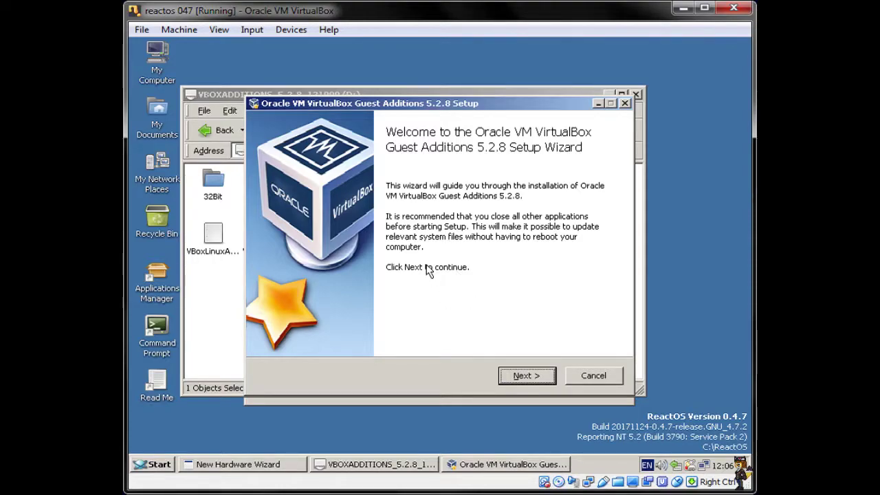
# Step: Install VirtualBox Guest Additions 5.2.8 with the default components and reboot the machine right away
pyautogui.press('Return')
pyautogui.press('Return')
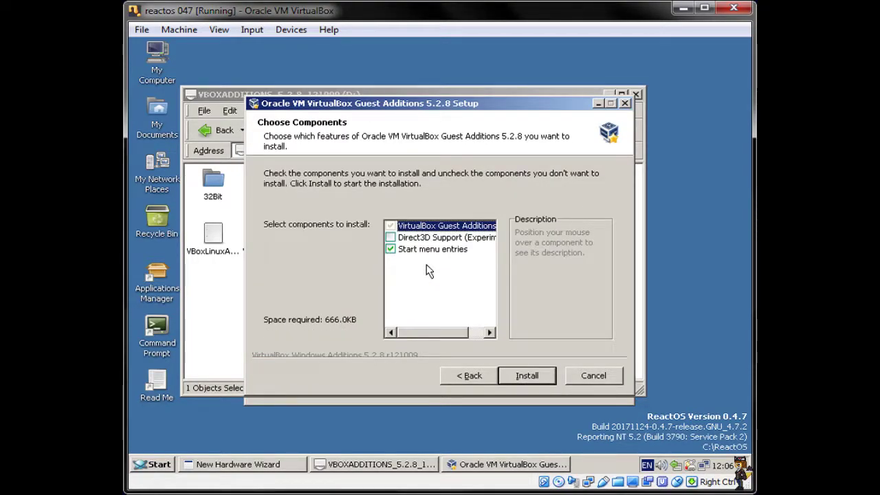
pyautogui.press('Return')
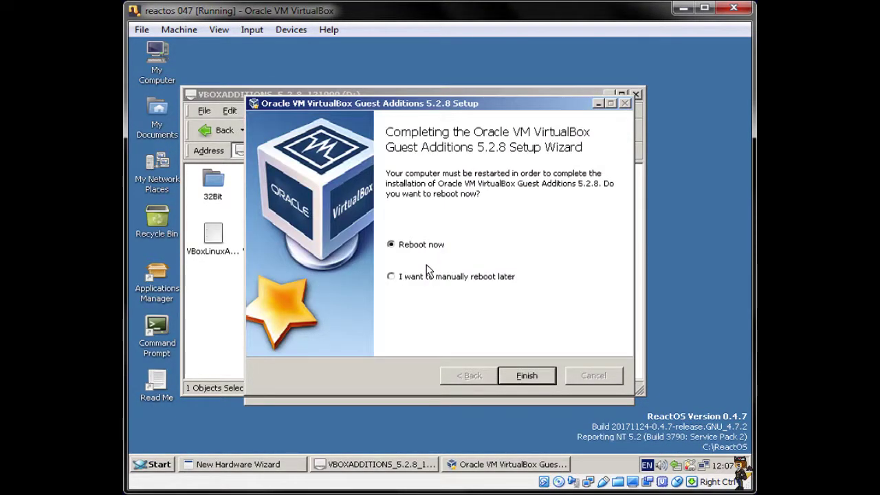
pyautogui.press('Return')
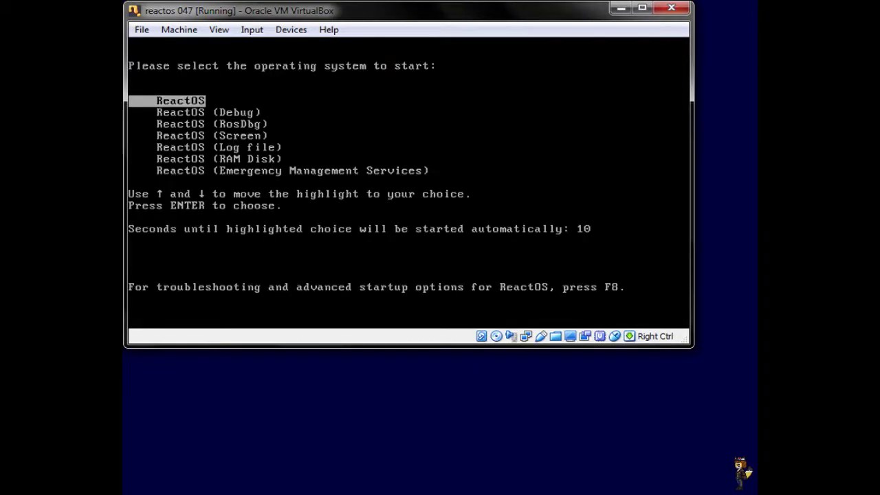
# Step: Boot the standard ReactOS entry and cancel the New Hardware Wizard for the multimedia audio device
pyautogui.press('Return')
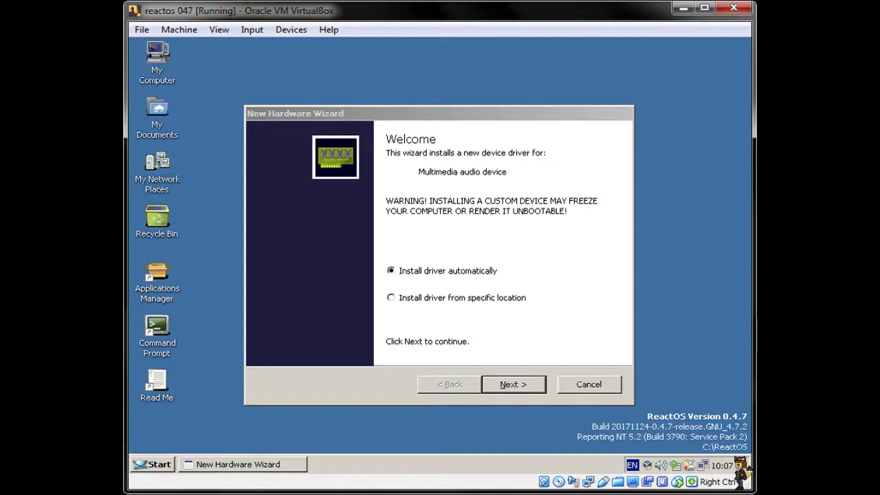
pyautogui.press('Escape')
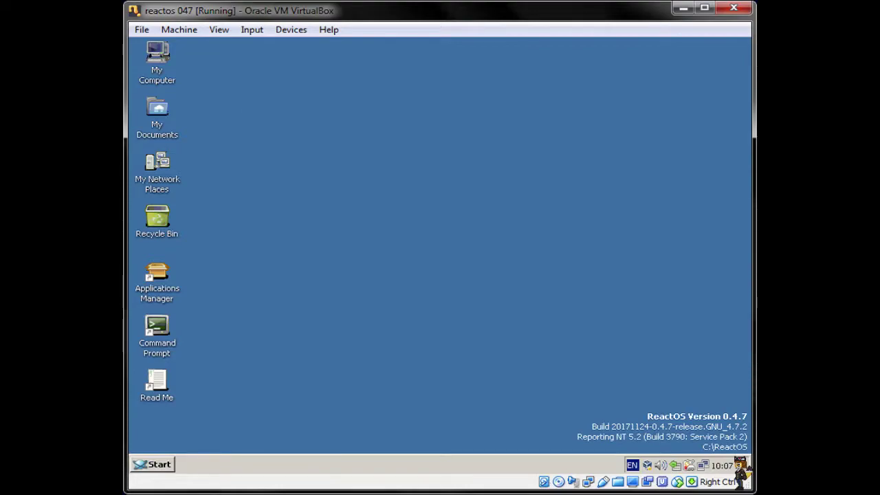
# Step: Open My Computer in ReactOS and insert DWN_ENG_1.iso into the machine's virtual optical drive
pyautogui.doubleClick(156, 62)
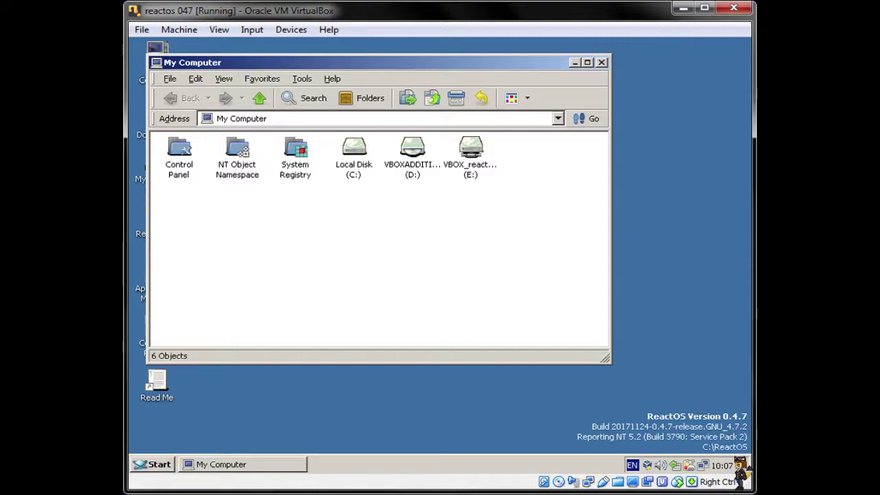
pyautogui.click(291, 30)
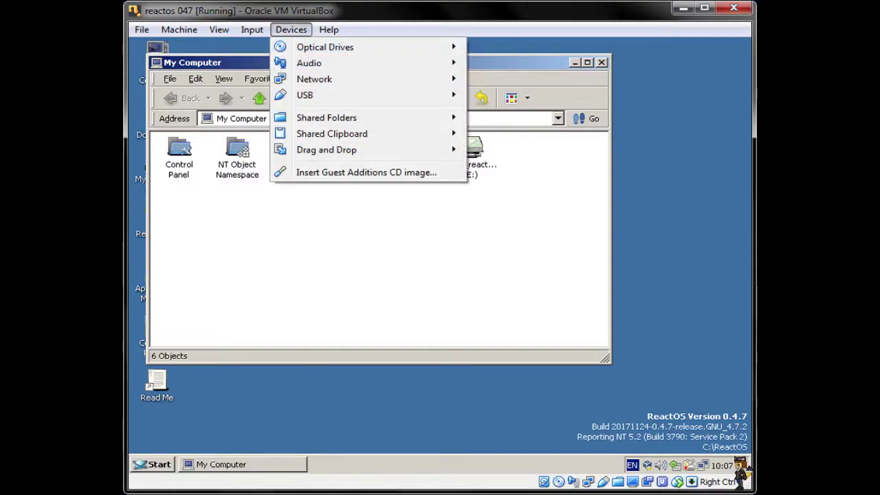
pyautogui.moveTo(328, 30)
pyautogui.moveTo(291, 29)
pyautogui.moveTo(325, 48)
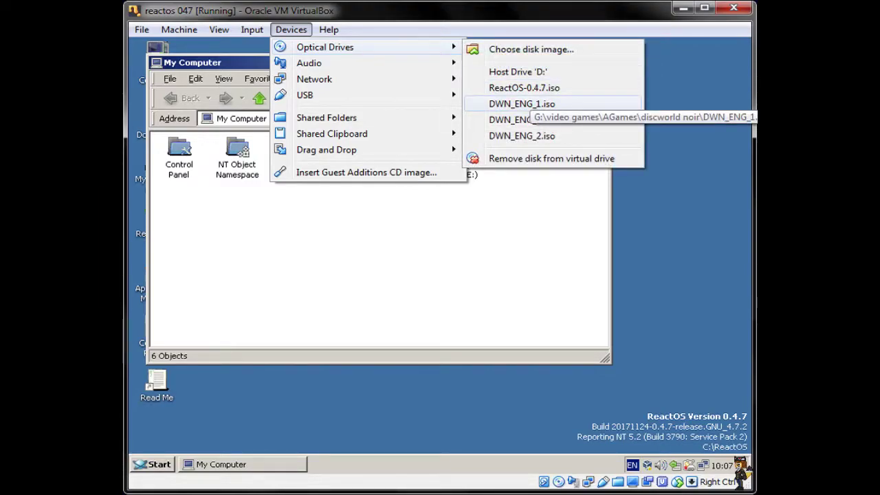
pyautogui.click(528, 104)
# Step: Copy the NVIDIA folder and all files from the VBOX_react_os_shared (E:) drive to the ReactOS desktop
pyautogui.moveTo(496, 203); pyautogui.dragTo(162, 141)
pyautogui.doubleClick(475, 167)
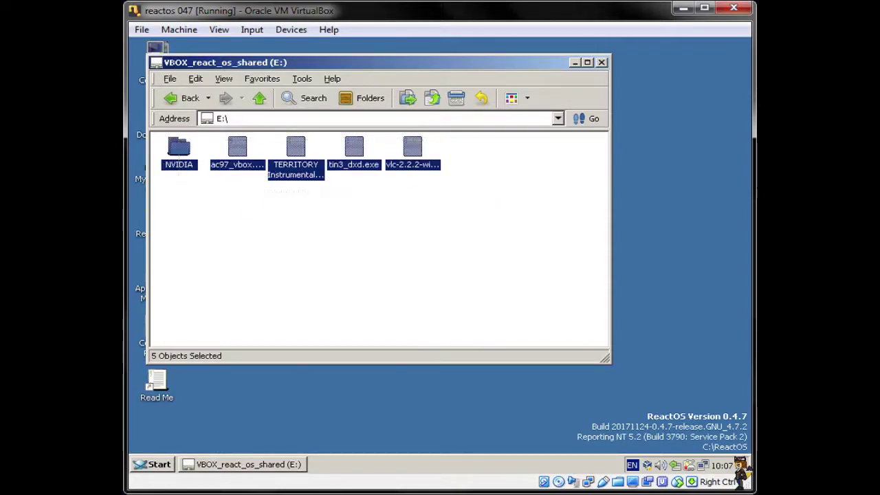
pyautogui.rightClick(182, 154)
pyautogui.click(207, 207)
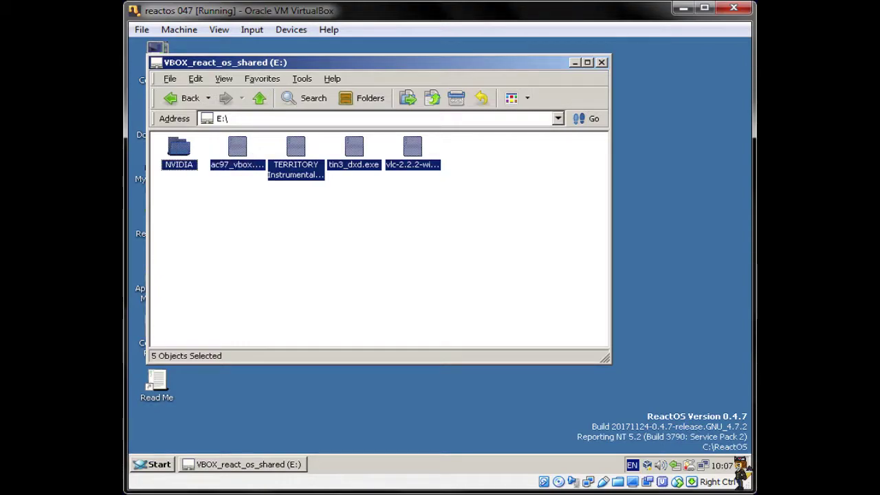
pyautogui.click(602, 62)
pyautogui.rightClick(301, 91)
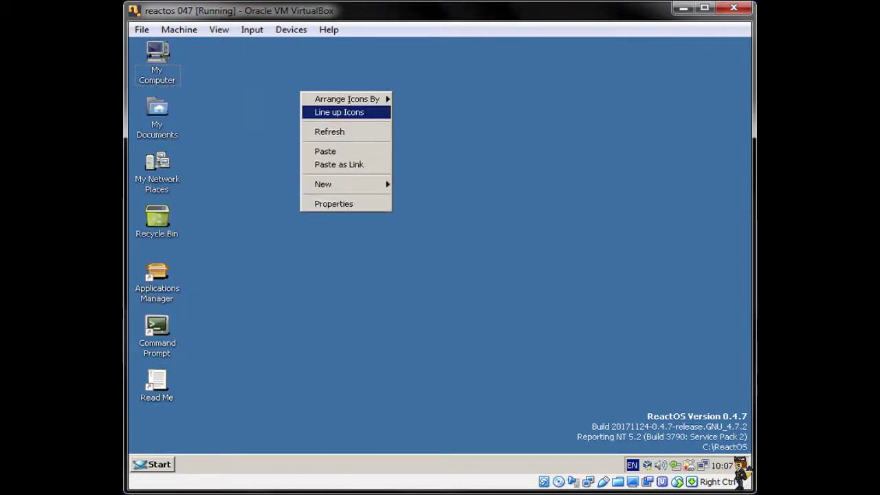
pyautogui.click(325, 151)
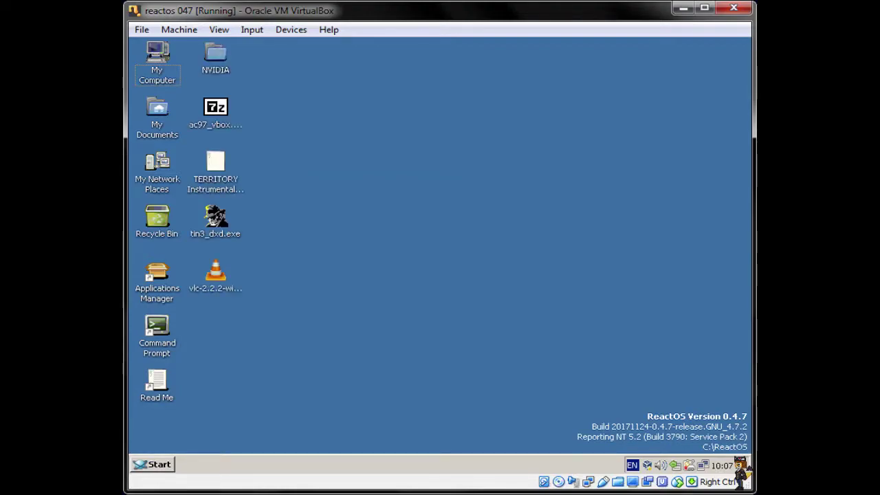
# Step: Install VLC media player 2.2.2 in English with the default components, accept its network access policy and close the player
pyautogui.doubleClick(215, 272)
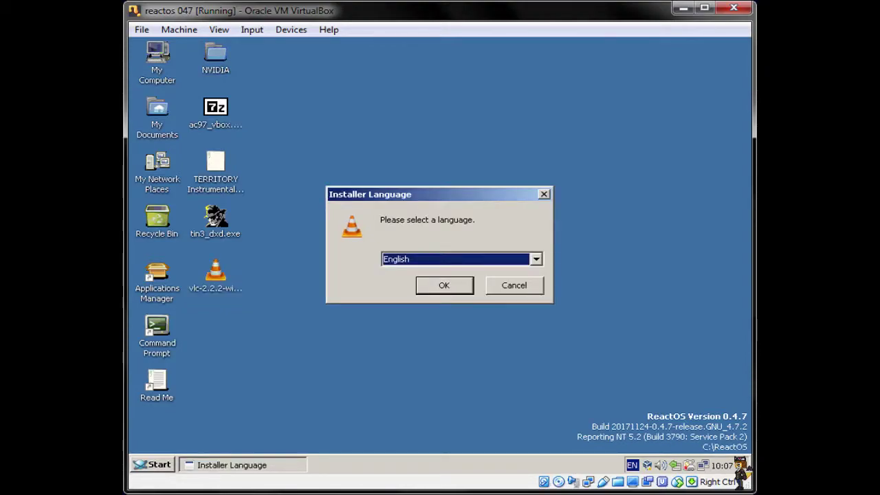
pyautogui.press('Return')
pyautogui.press('Return')
pyautogui.press('Return')
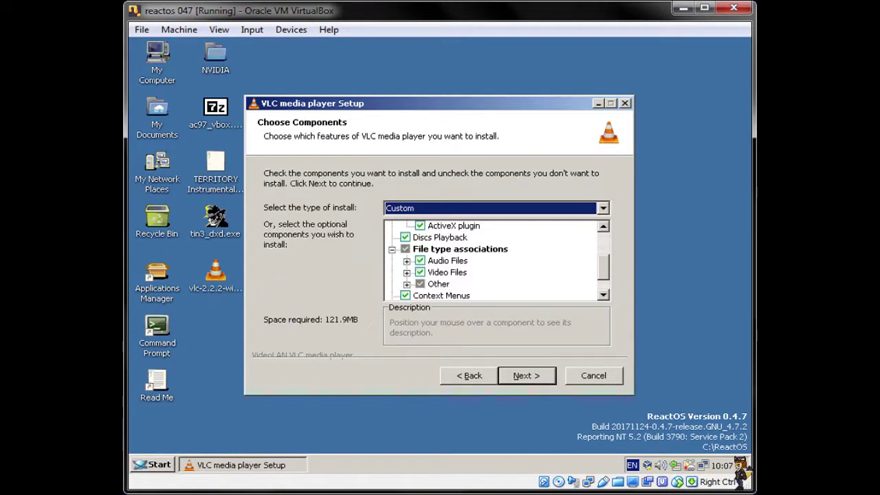
pyautogui.press('Return')
pyautogui.press('Return')
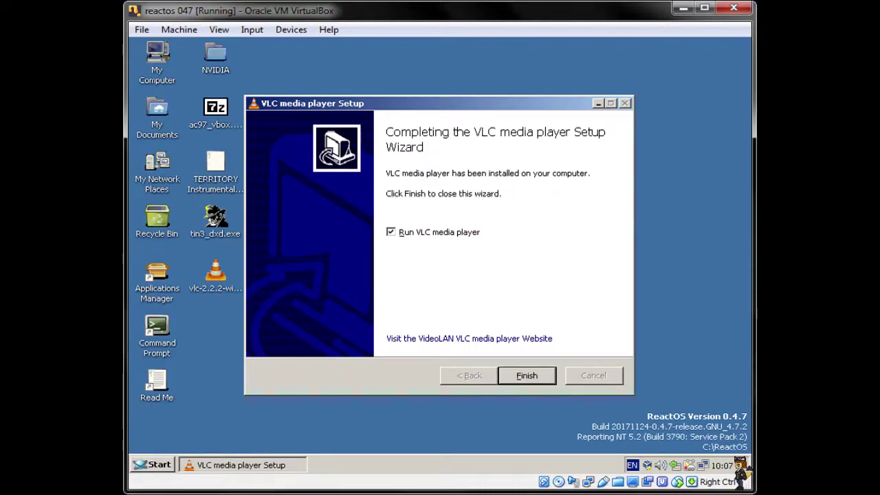
pyautogui.press('Return')
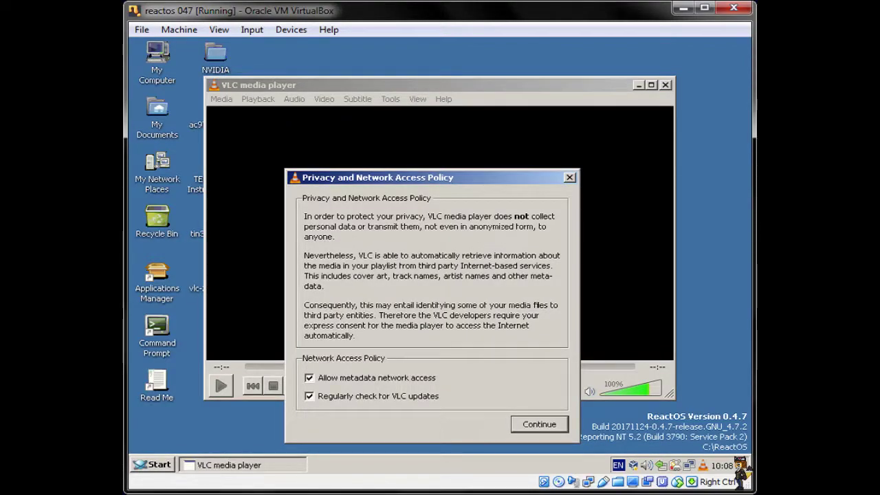
pyautogui.press('Return')
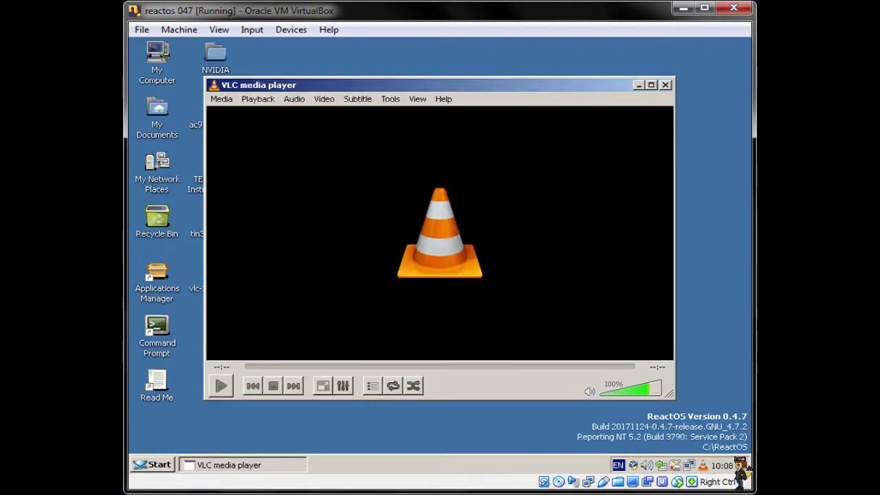
pyautogui.click(666, 86)
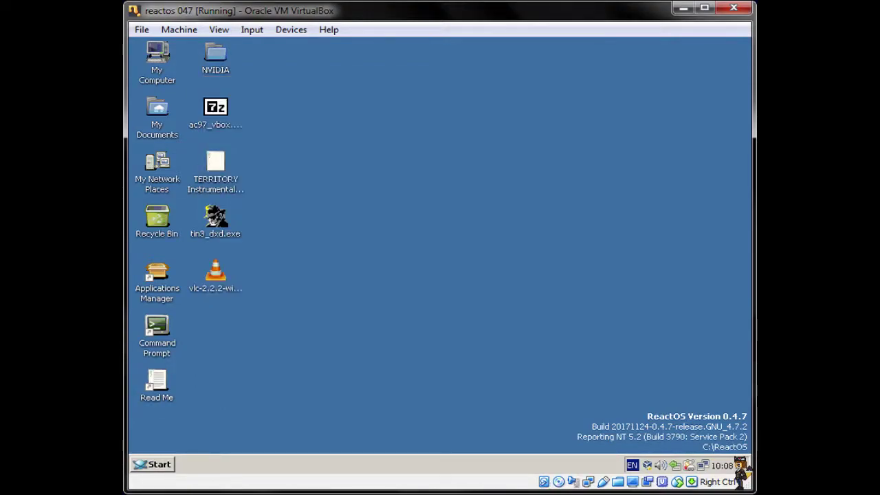
# Step: Extract the ac97_vbox.exe self-extracting archive to C:\ReactOS
pyautogui.doubleClick(216, 110)
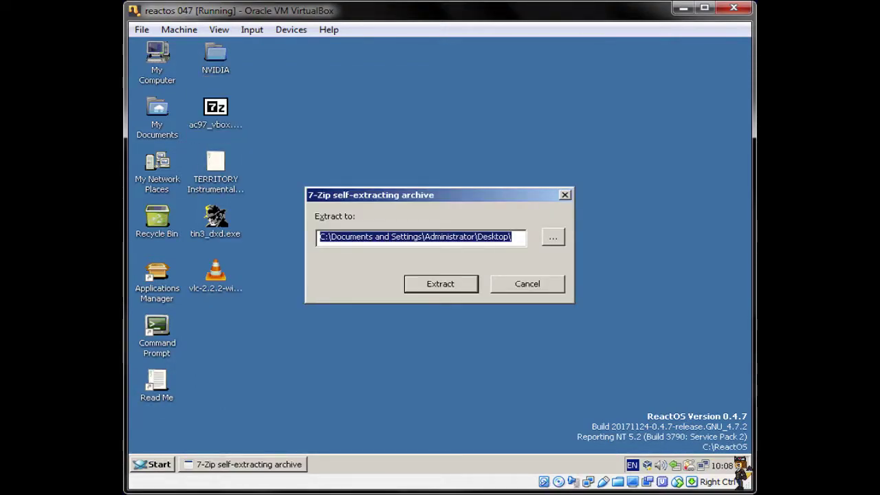
pyautogui.click(553, 237)
pyautogui.click(392, 266)
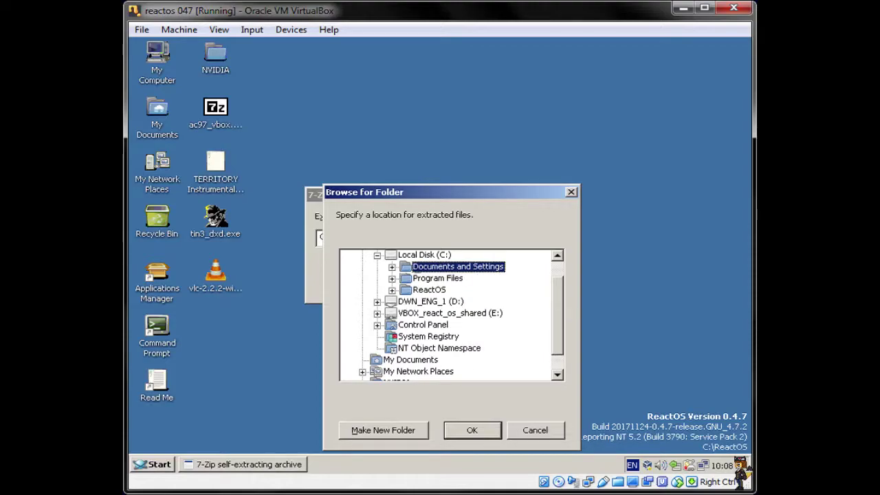
pyautogui.press('Down')
pyautogui.press('Down')
pyautogui.press('Return')
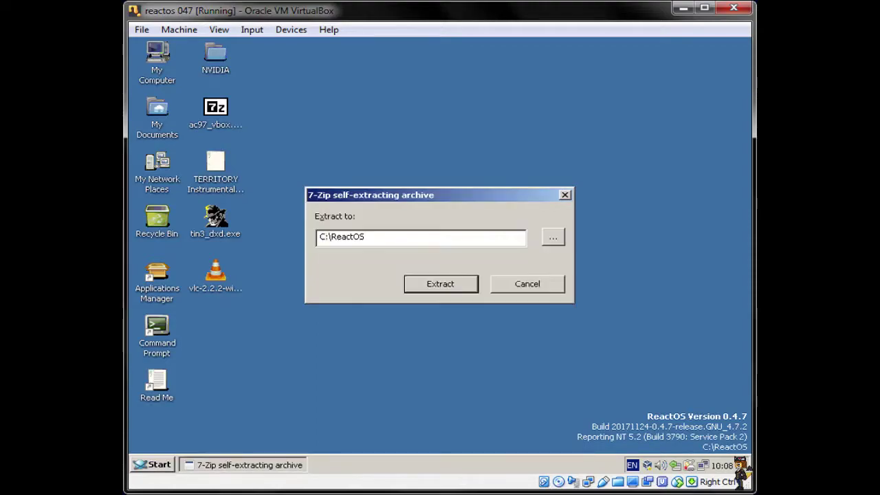
pyautogui.press('Return')
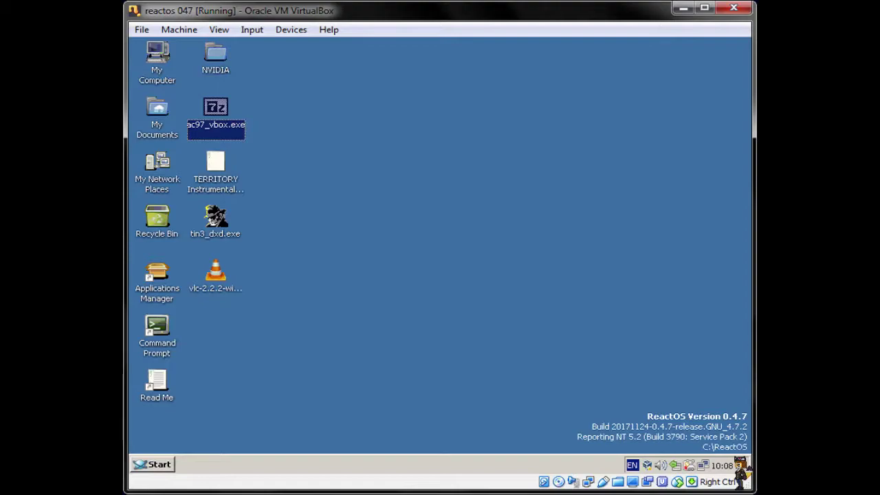
# Step: Play the TERRITORY Instrumental file from the desktop in VLC and close the player
pyautogui.press('Down')
pyautogui.press('Return')
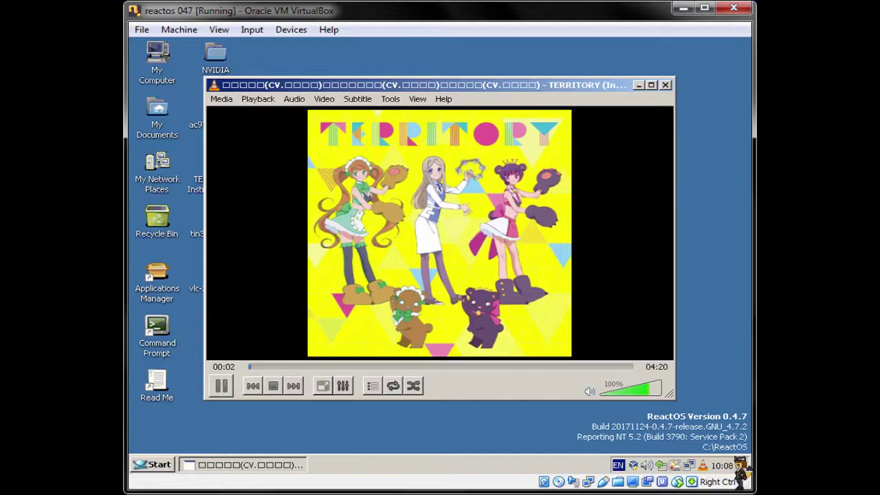
pyautogui.hotkey('alt', 'F4')
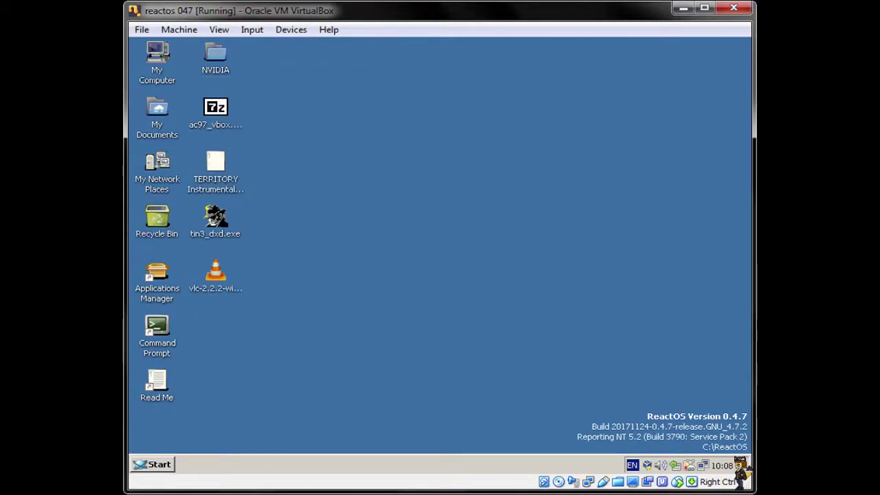
# Step: Restart ReactOS and test playback of the TERRITORY Instrumental file in VLC
pyautogui.press('super')
pyautogui.press('Up')
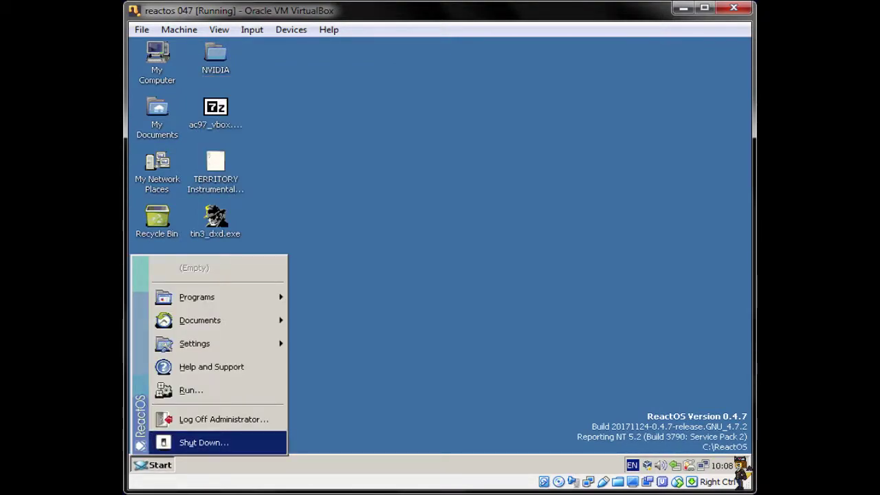
pyautogui.click(204, 443)
pyautogui.click(509, 257)
pyautogui.press('Down')
pyautogui.press('Down')
pyautogui.press('Return')
pyautogui.press('Return')
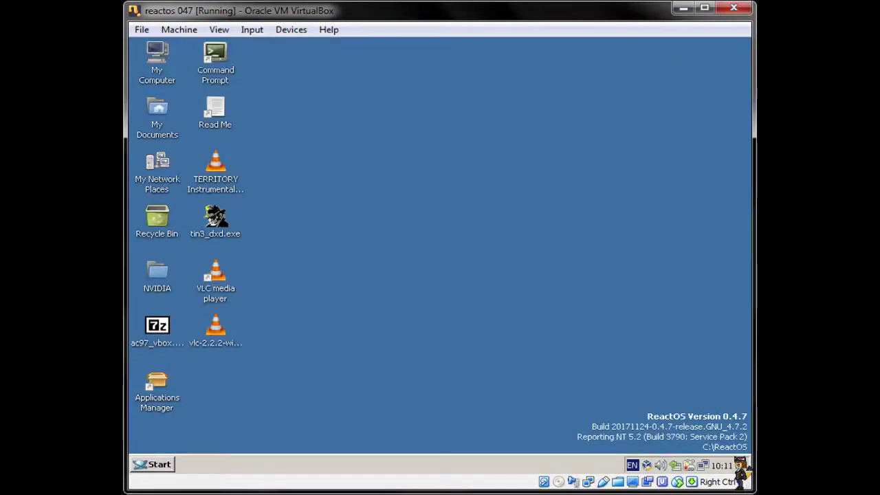
pyautogui.doubleClick(215, 165)
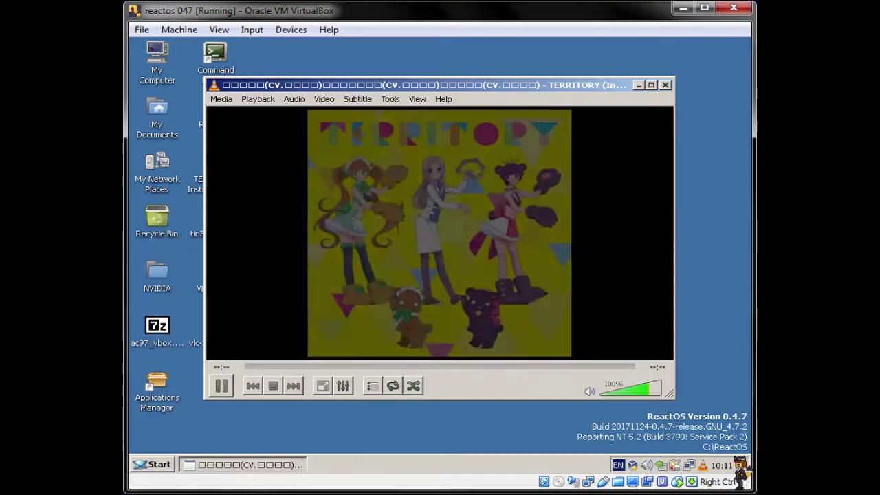
pyautogui.hotkey('alt', 'F4')
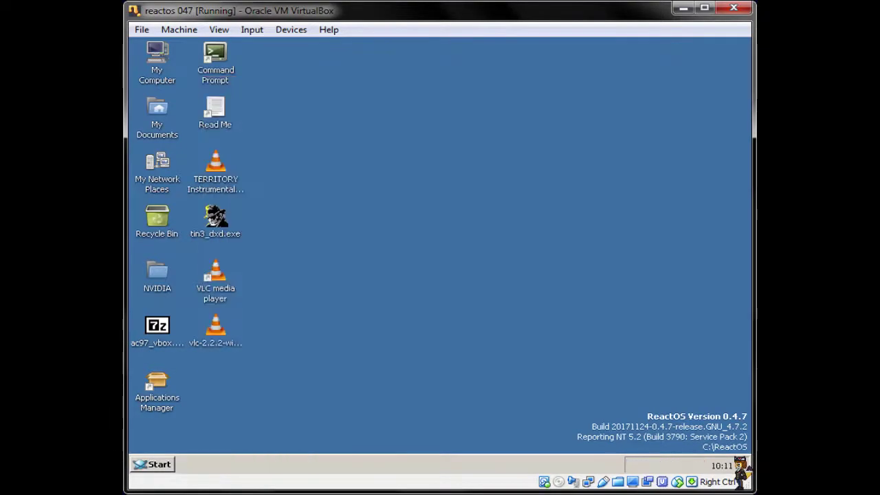
# Step: Open Device Manager from the system properties and show the properties of the Multimedia audio device
pyautogui.rightClick(159, 59)
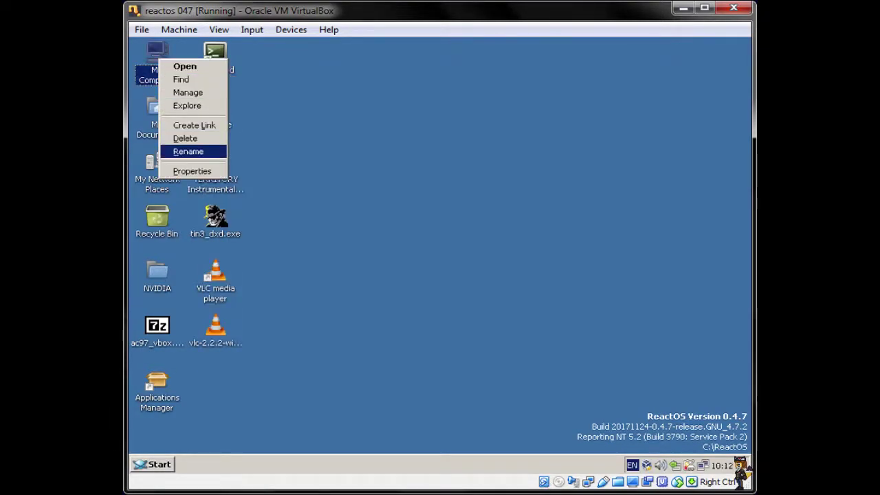
pyautogui.click(193, 171)
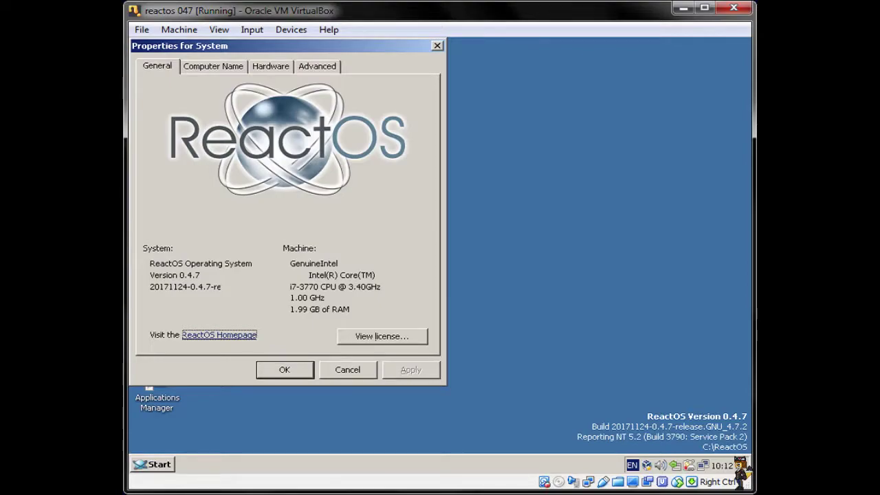
pyautogui.click(271, 67)
pyautogui.click(370, 146)
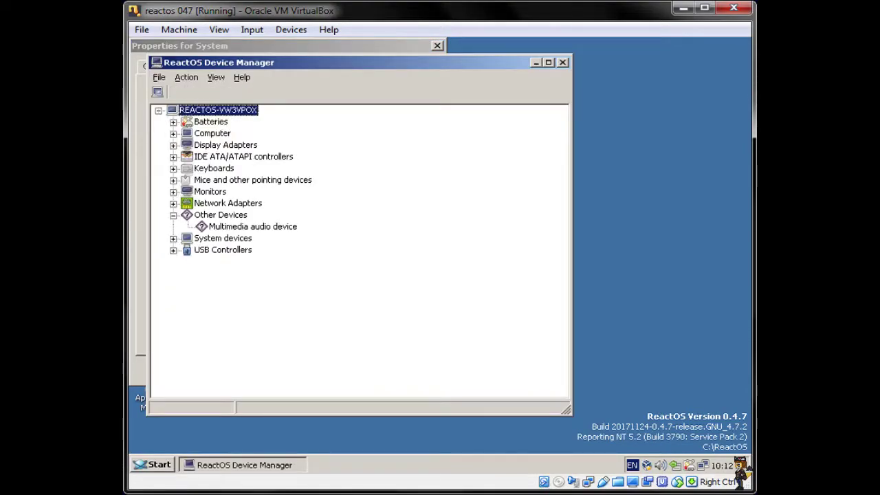
pyautogui.click(274, 226)
pyautogui.rightClick(273, 227)
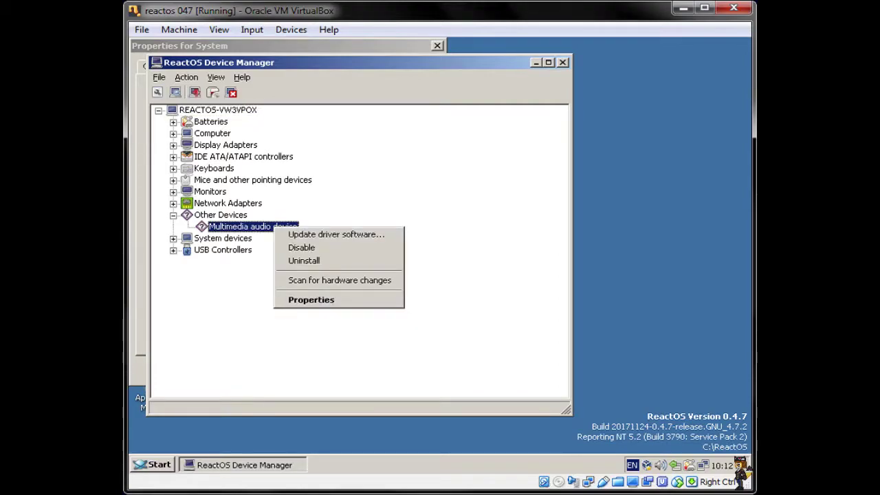
pyautogui.click(312, 300)
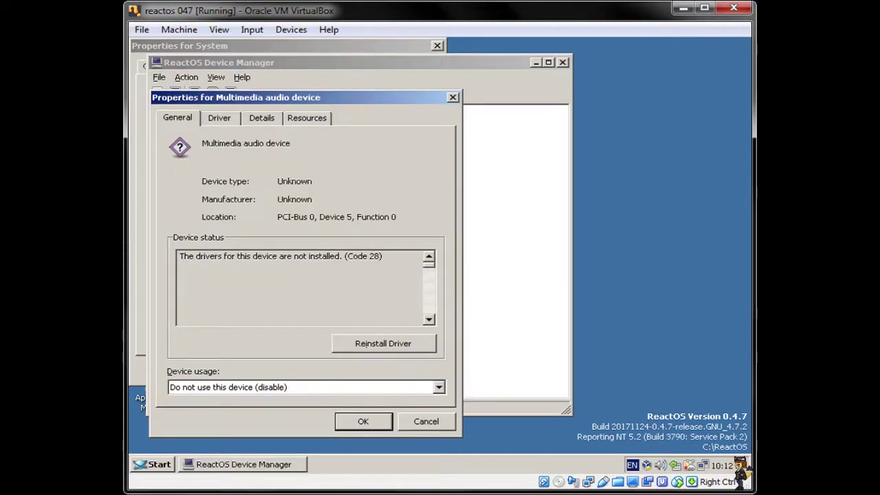
# Step: Update the Multimedia audio device's driver from a specific location, including the ReactOS folder as search path, and close its properties
pyautogui.click(220, 118)
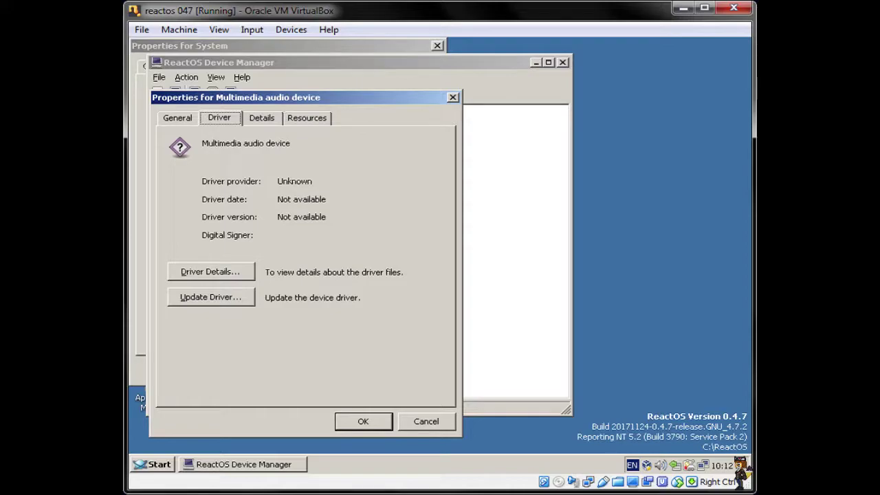
pyautogui.click(211, 297)
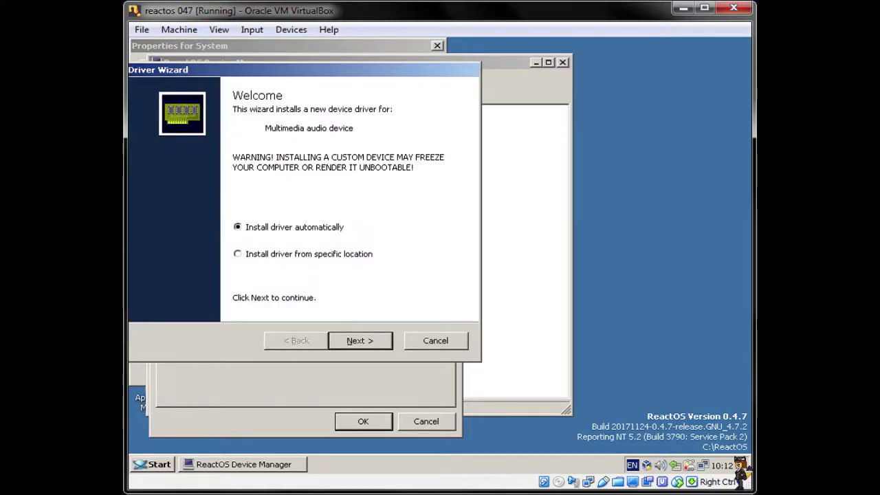
pyautogui.press('Return')
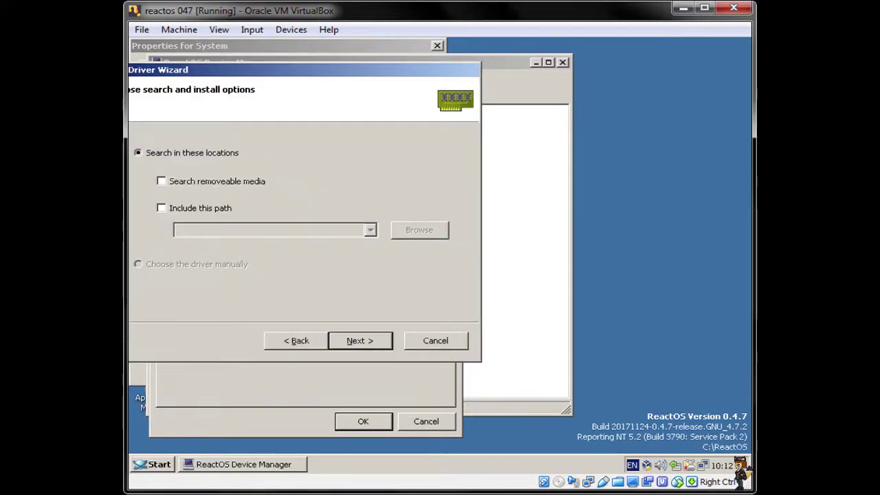
pyautogui.click(162, 208)
pyautogui.click(419, 230)
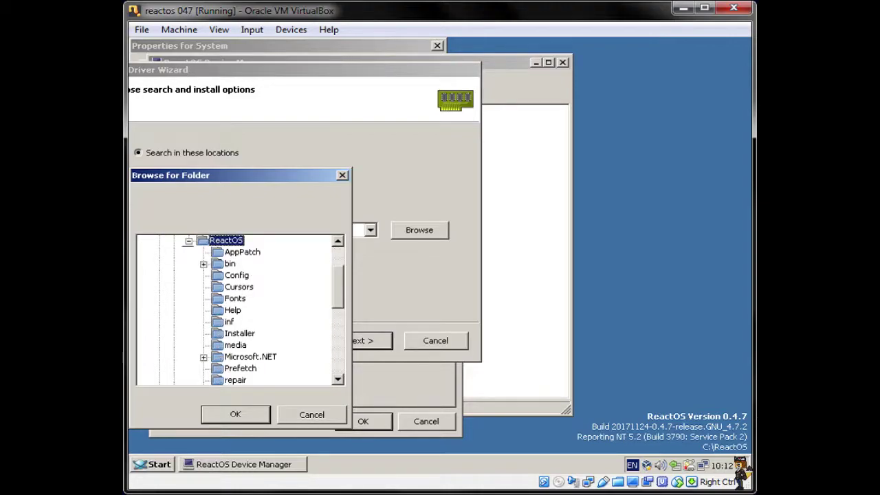
pyautogui.click(235, 414)
pyautogui.click(360, 341)
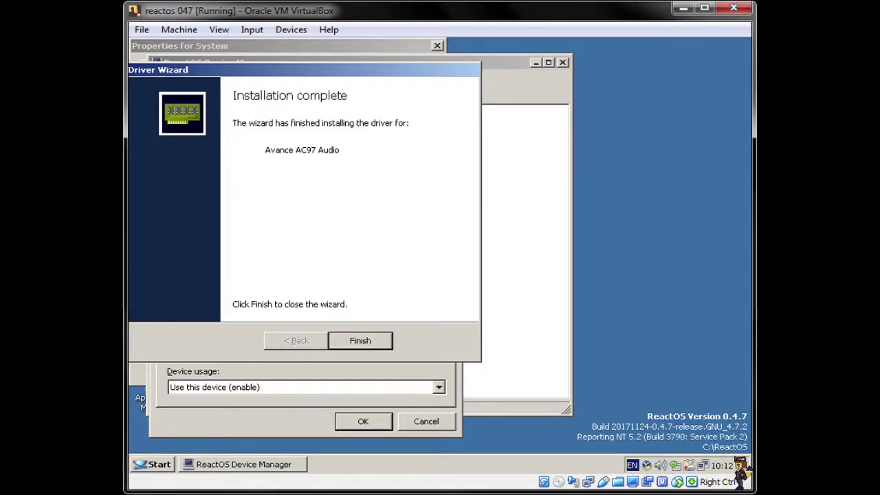
pyautogui.press('Return')
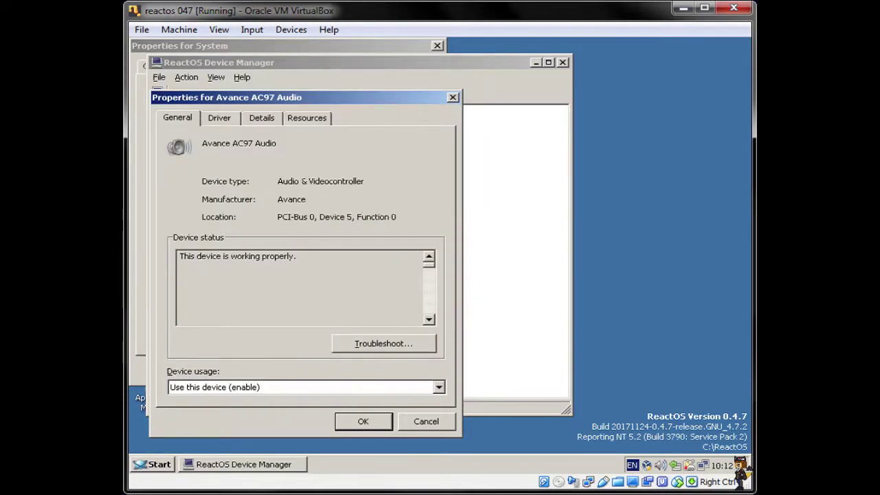
pyautogui.press('Return')
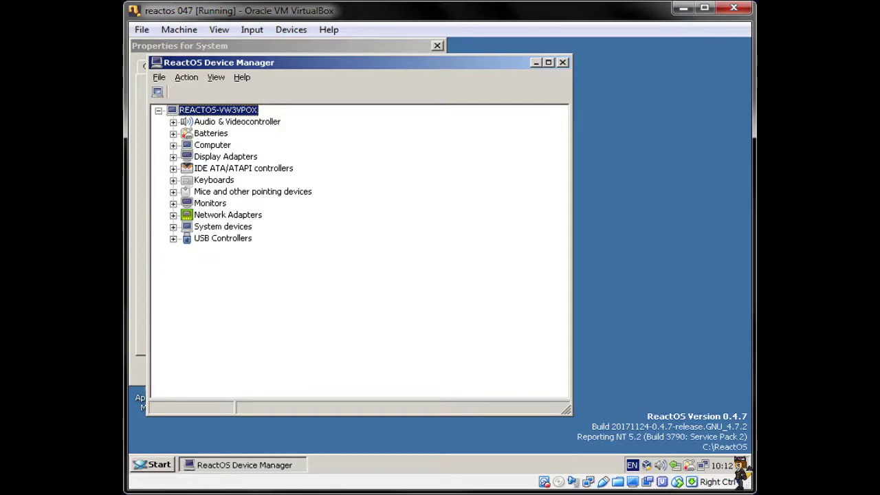
# Step: Close Device Manager and the system properties, test playback of the TERRITORY Instrumental file in VLC, and close the player
pyautogui.hotkey('alt', 'F4')
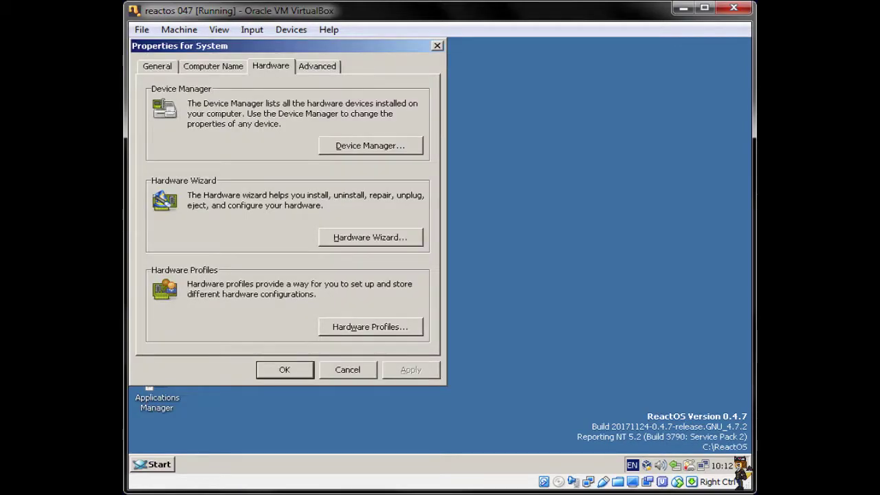
pyautogui.press('Return')
pyautogui.doubleClick(215, 163)
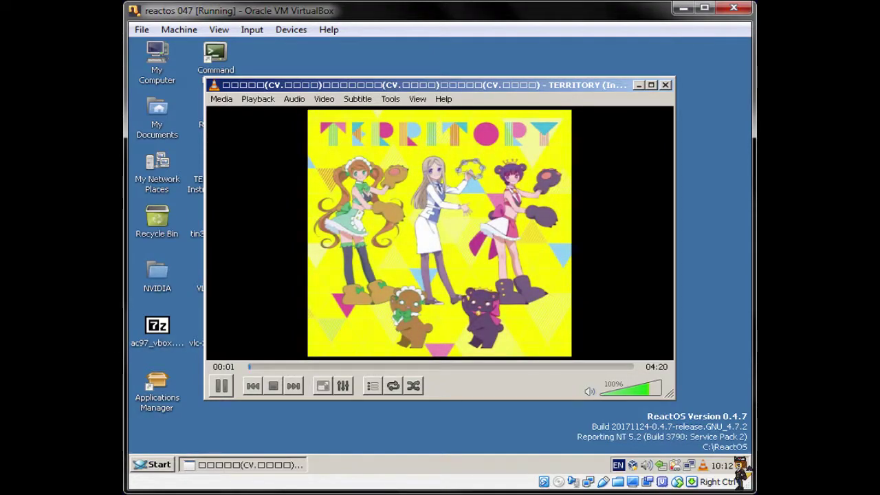
pyautogui.click(665, 85)
# Step: Restart ReactOS, test the TERRITORY Instrumental file in VLC after the reboot, and close the player
pyautogui.click(152, 465)
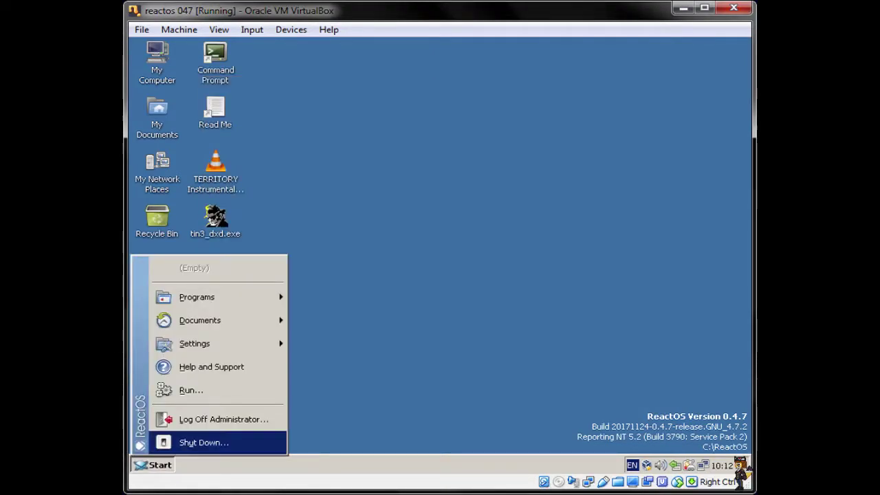
pyautogui.click(202, 443)
pyautogui.click(509, 257)
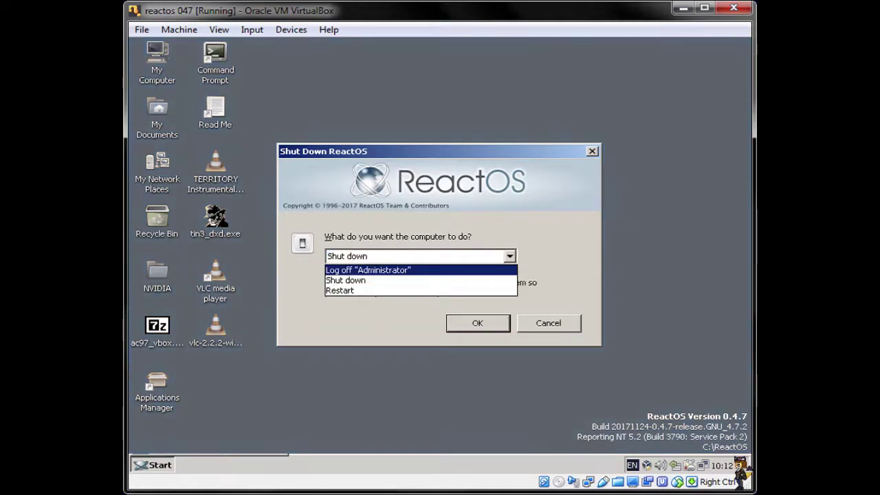
pyautogui.click(421, 291)
pyautogui.press('Return')
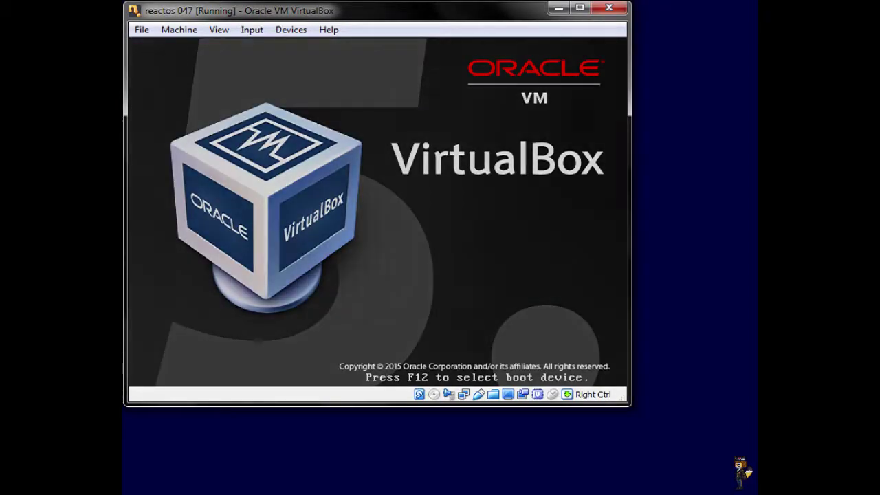
pyautogui.press('Return')
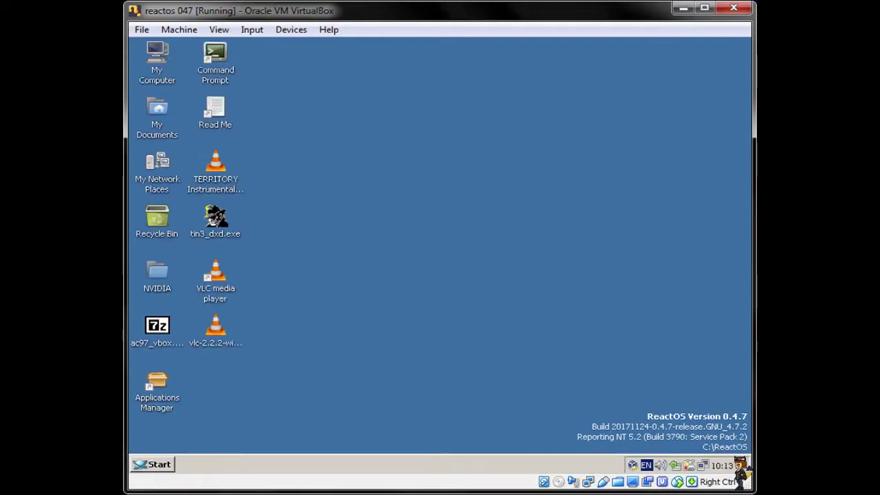
pyautogui.doubleClick(216, 168)
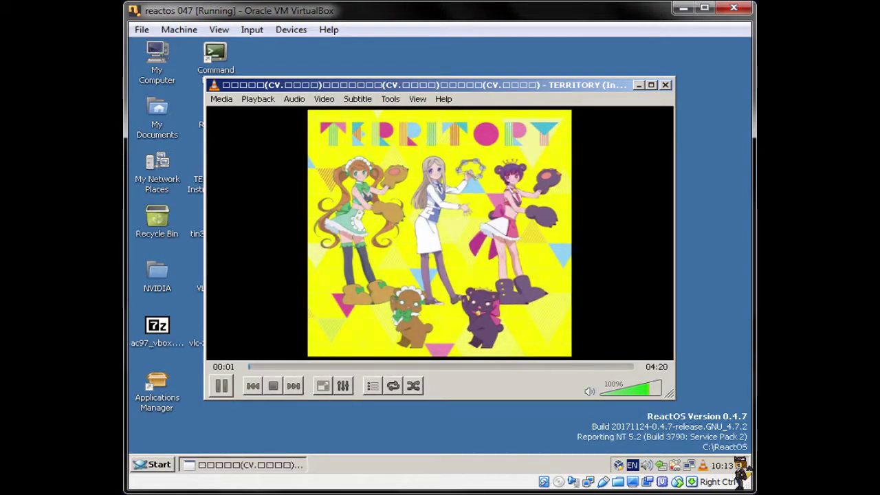
pyautogui.click(665, 84)
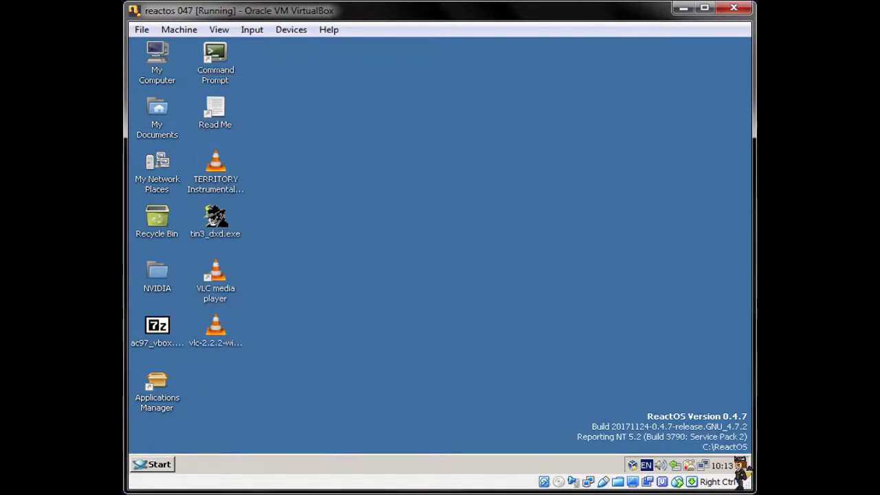
# Step: Reboot ReactOS once more and open TERRITORY Instrumental.mp3 from the desktop in VLC
pyautogui.click(153, 465)
pyautogui.click(204, 442)
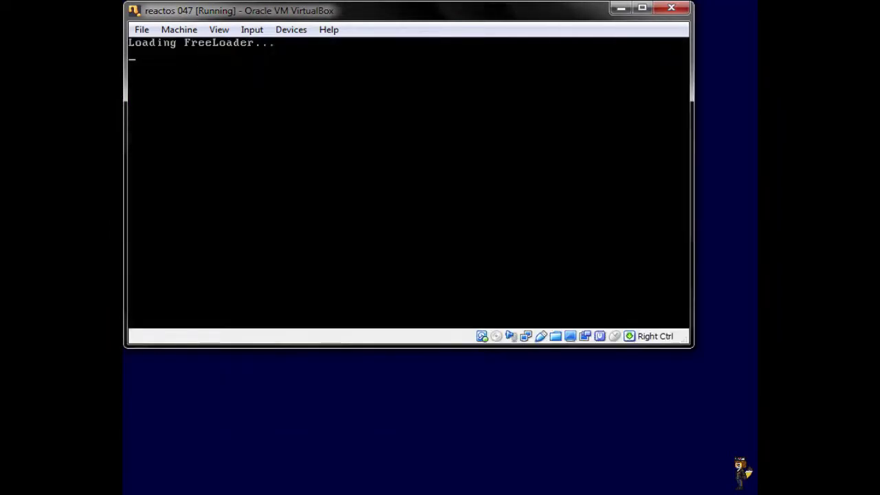
pyautogui.press('Return')
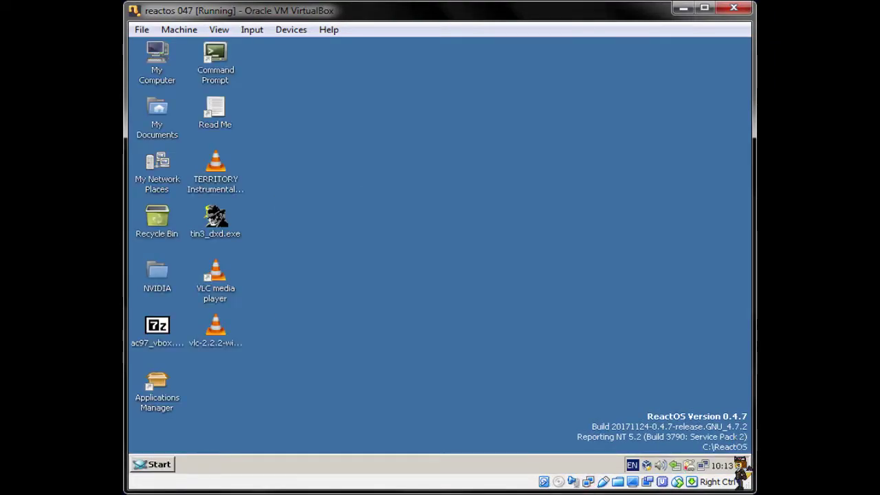
pyautogui.doubleClick(215, 169)
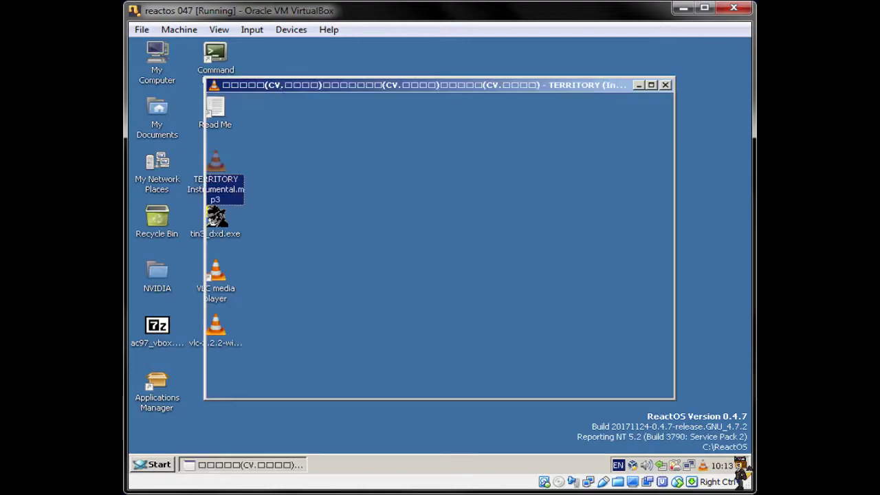